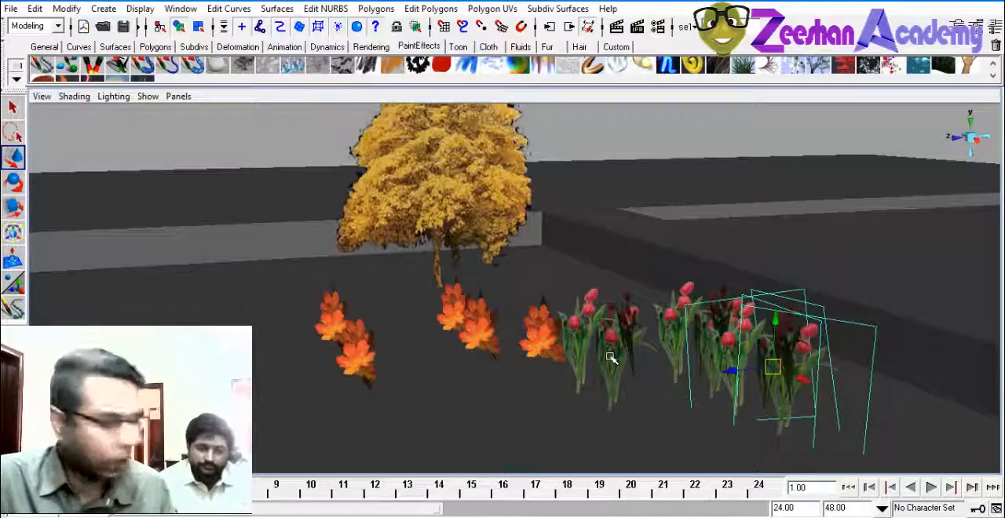
Examine the tulips and orange leaf shrubs beside the wall from several angles to see how their crossed image planes look
{"action": "left_click_drag", "start_coordinate": [564, 342], "coordinate": [507, 317], "text": "alt"}
{"action": "left_click", "coordinate": [487, 321]}
{"action": "right_click_drag", "start_coordinate": [430, 344], "coordinate": [594, 325], "text": "alt"}
{"action": "left_click", "coordinate": [671, 140]}
{"action": "right_click_drag", "start_coordinate": [726, 326], "coordinate": [646, 337], "text": "alt"}
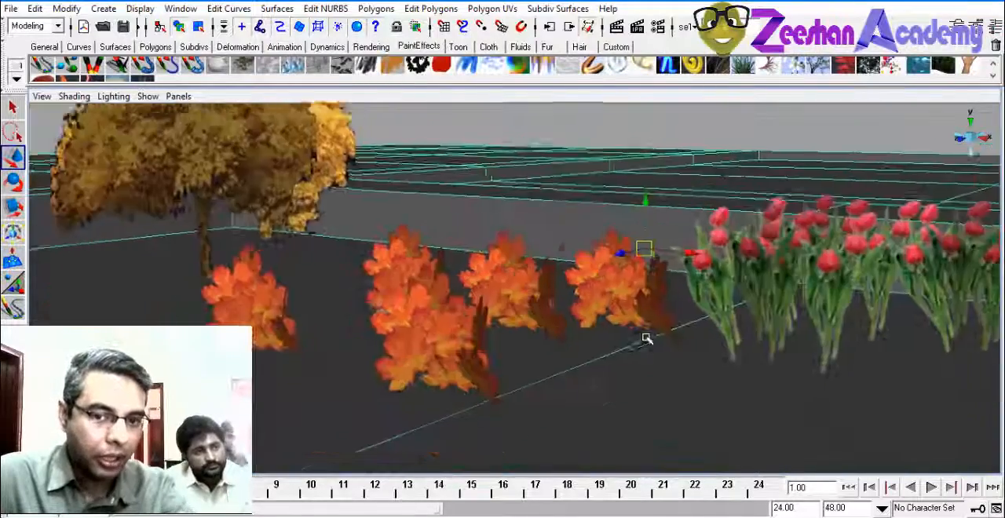
{"action": "left_click_drag", "start_coordinate": [646, 337], "coordinate": [776, 335], "text": "alt"}
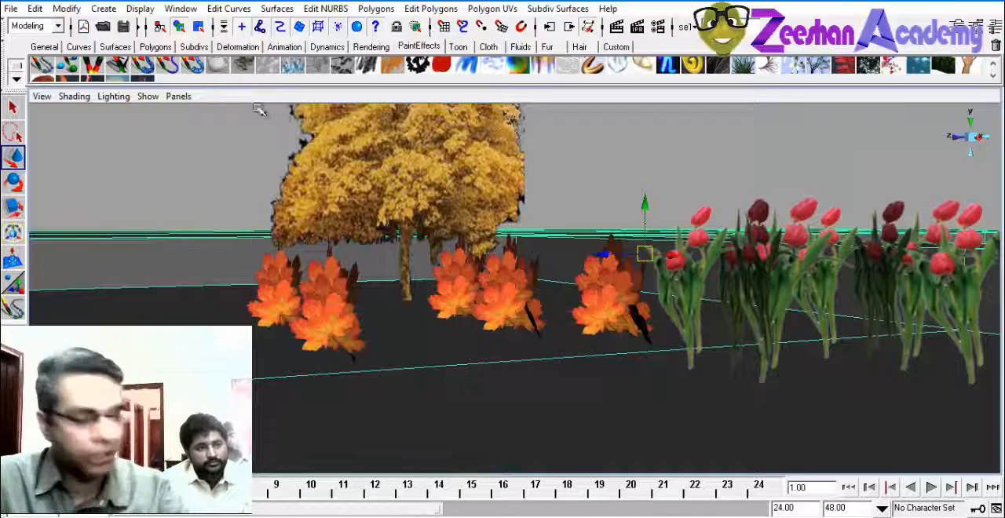
{"action": "left_click_drag", "start_coordinate": [610, 232], "coordinate": [720, 274], "text": "alt"}
{"action": "left_click", "coordinate": [657, 343]}
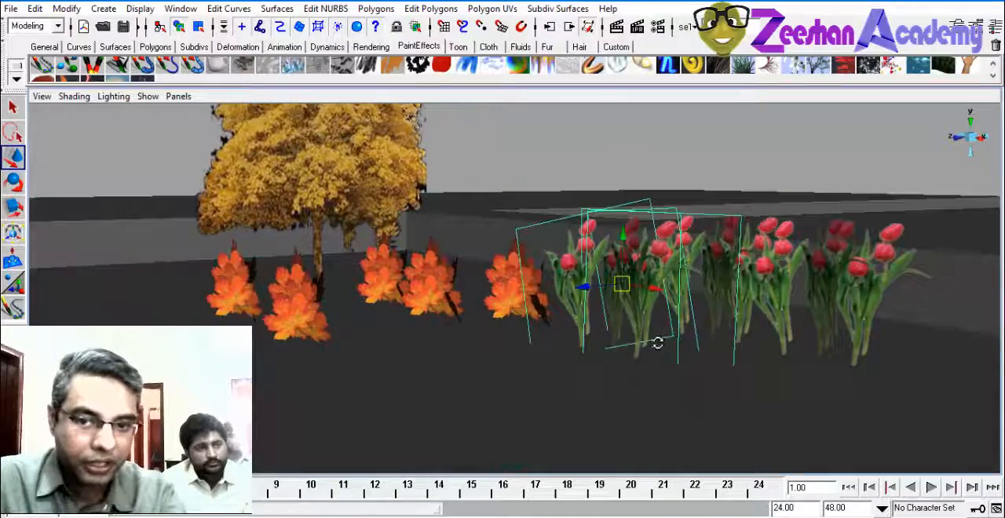
{"action": "mouse_move", "coordinate": [658, 343]}
{"action": "left_mouse_down", "text": "alt"}
{"action": "mouse_move", "coordinate": [707, 351]}
{"action": "mouse_move", "coordinate": [619, 307]}
{"action": "mouse_move", "coordinate": [597, 311]}
{"action": "left_mouse_up", "text": "alt"}
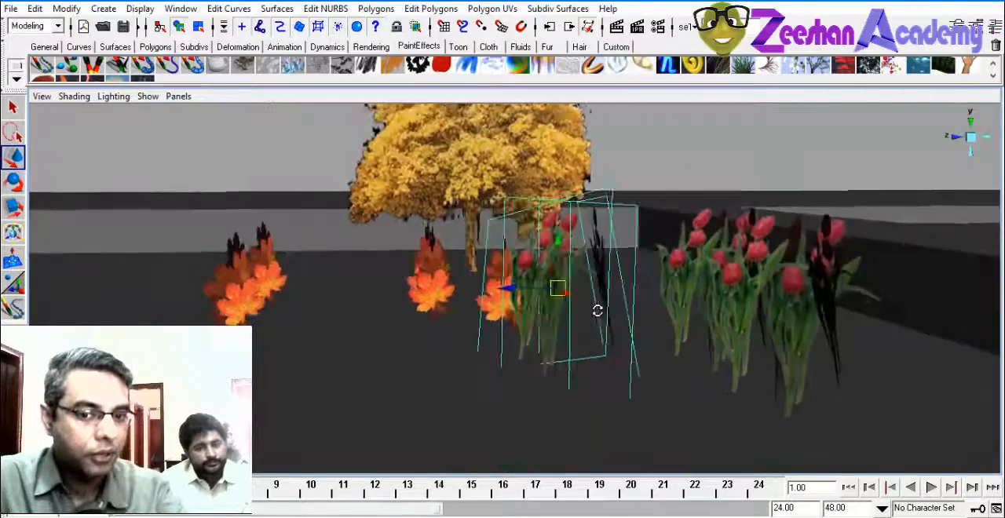
Examine the yellow tree closely, selecting it to inspect the crossed planes that carry its image
{"action": "left_click", "coordinate": [255, 294]}
{"action": "mouse_move", "coordinate": [255, 295]}
{"action": "left_mouse_down", "text": "alt"}
{"action": "mouse_move", "coordinate": [521, 321]}
{"action": "mouse_move", "coordinate": [559, 303]}
{"action": "mouse_move", "coordinate": [527, 321]}
{"action": "mouse_move", "coordinate": [764, 314]}
{"action": "mouse_move", "coordinate": [656, 311]}
{"action": "mouse_move", "coordinate": [722, 195]}
{"action": "mouse_move", "coordinate": [478, 377]}
{"action": "mouse_move", "coordinate": [605, 316]}
{"action": "mouse_move", "coordinate": [556, 311]}
{"action": "mouse_move", "coordinate": [637, 311]}
{"action": "mouse_move", "coordinate": [545, 256]}
{"action": "mouse_move", "coordinate": [476, 385]}
{"action": "mouse_move", "coordinate": [651, 332]}
{"action": "mouse_move", "coordinate": [431, 280]}
{"action": "left_mouse_up", "text": "alt"}
{"action": "key", "text": "alt+f"}
{"action": "scroll", "coordinate": [533, 311], "scroll_direction": "up", "scroll_amount": 3}
{"action": "left_click", "coordinate": [322, 138]}
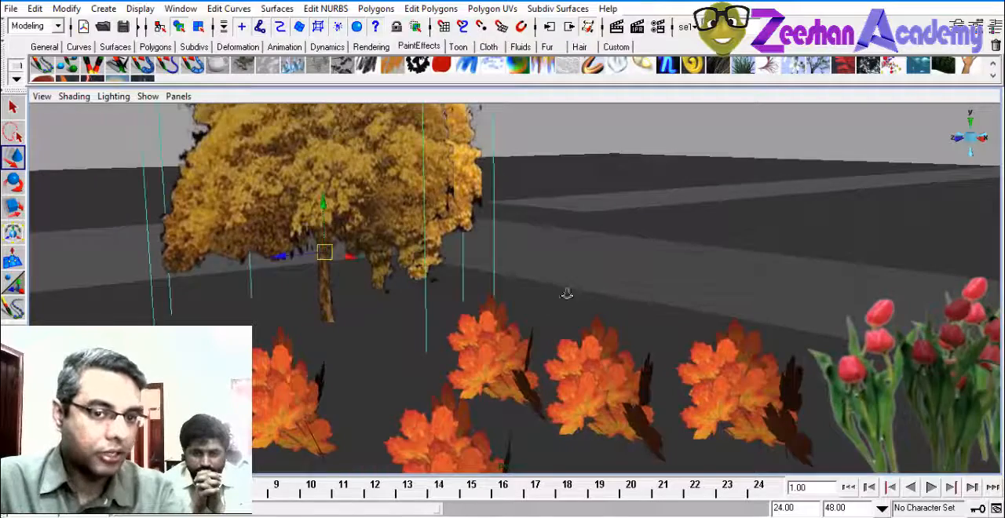
{"action": "left_click_drag", "start_coordinate": [567, 294], "coordinate": [445, 285], "text": "alt"}
{"action": "left_click", "coordinate": [614, 211]}
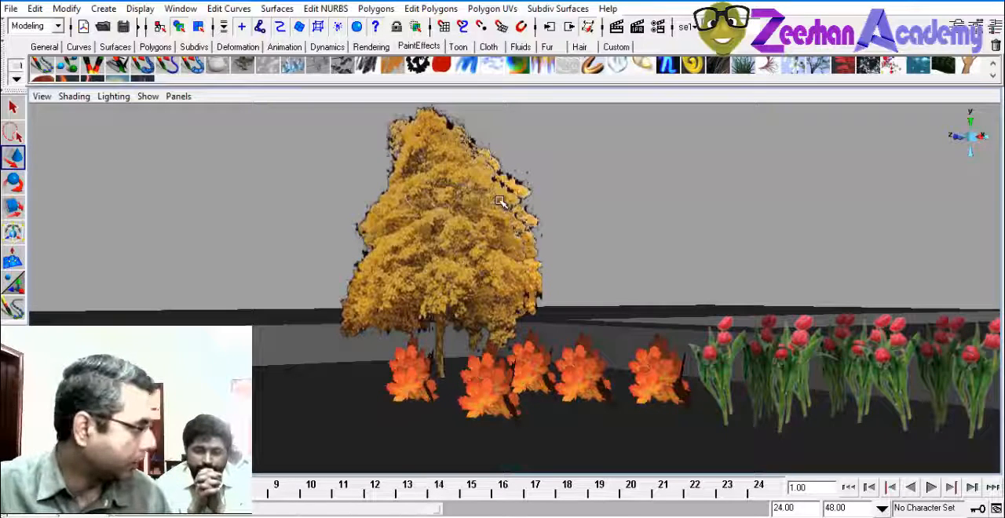
{"action": "mouse_move", "coordinate": [494, 212]}
{"action": "left_mouse_down", "text": "alt"}
{"action": "mouse_move", "coordinate": [530, 288]}
{"action": "mouse_move", "coordinate": [498, 198]}
{"action": "left_mouse_up", "text": "alt"}
{"action": "left_click", "coordinate": [495, 281]}
{"action": "left_click_drag", "start_coordinate": [495, 281], "coordinate": [445, 286], "text": "alt"}
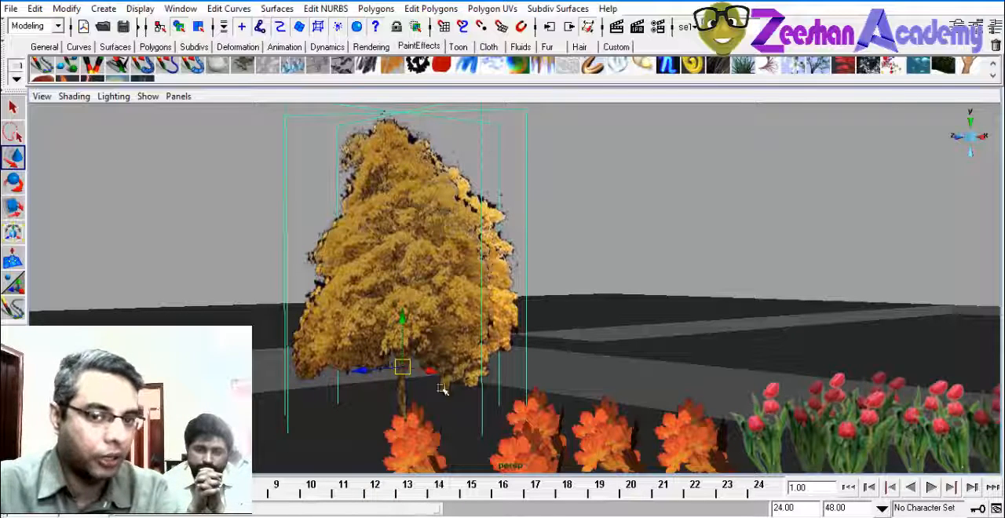
Examine the tree, shrubs and tulips from around and above to compare their plane arrangement with the front view
{"action": "left_click_drag", "start_coordinate": [546, 349], "coordinate": [478, 347], "text": "alt"}
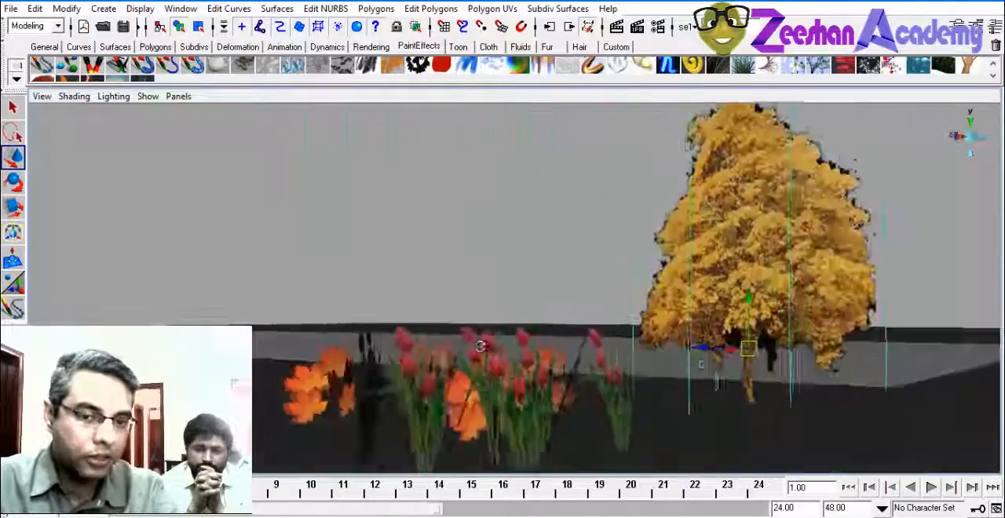
{"action": "scroll", "coordinate": [478, 347], "scroll_direction": "down", "scroll_amount": 5}
{"action": "left_click_drag", "start_coordinate": [534, 320], "coordinate": [288, 305], "text": "alt"}
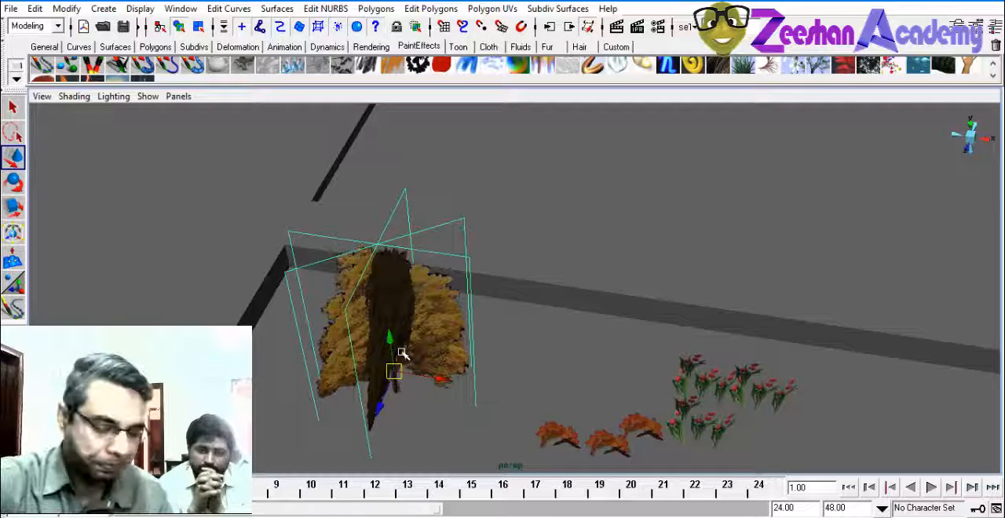
{"action": "left_click_drag", "start_coordinate": [539, 328], "coordinate": [392, 234], "text": "alt"}
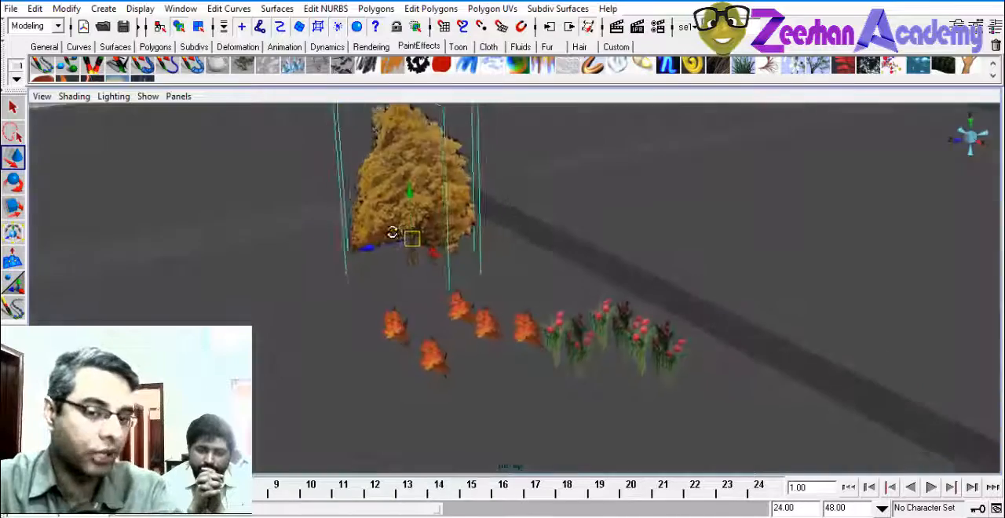
{"action": "right_click_drag", "start_coordinate": [392, 233], "coordinate": [566, 370], "text": "alt"}
{"action": "left_click_drag", "start_coordinate": [566, 369], "coordinate": [542, 338], "text": "alt"}
{"action": "middle_click_drag", "start_coordinate": [434, 379], "coordinate": [458, 363], "text": "alt"}
{"action": "left_click_drag", "start_coordinate": [458, 364], "coordinate": [463, 359], "text": "alt"}
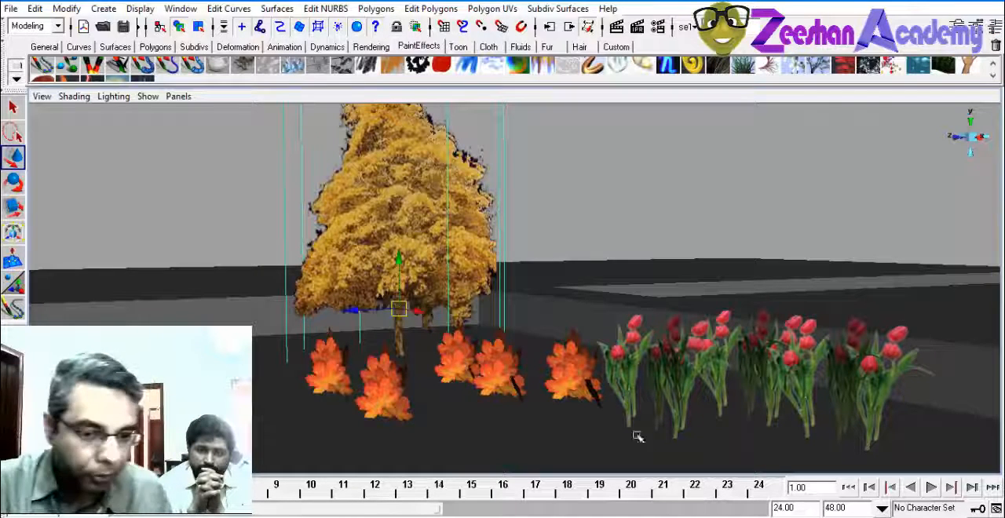
Switch to the Trees textures folder in File Explorer and preview the tree3 and tree14_OP (1) images
{"action": "left_click", "coordinate": [298, 500]}
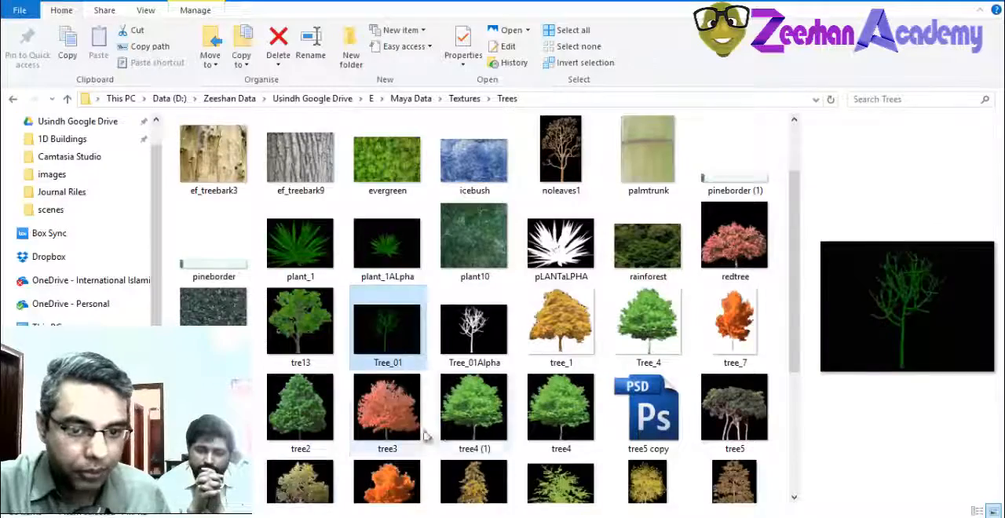
{"action": "double_click", "coordinate": [408, 430]}
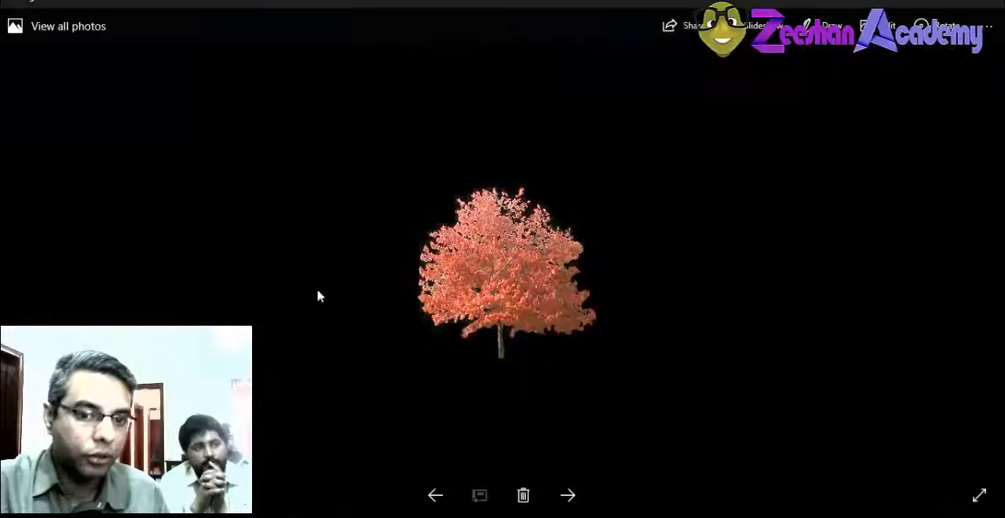
{"action": "left_click", "coordinate": [986, 3]}
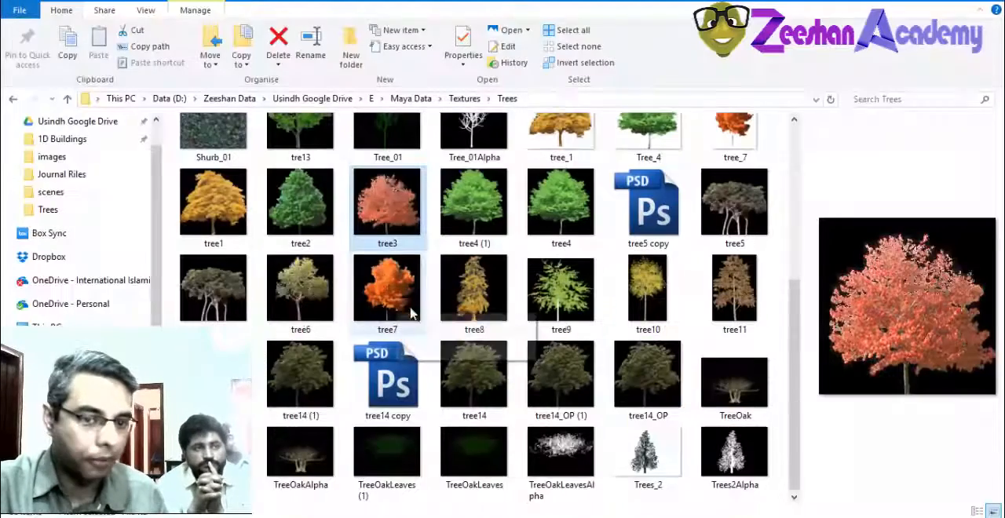
{"action": "double_click", "coordinate": [587, 374]}
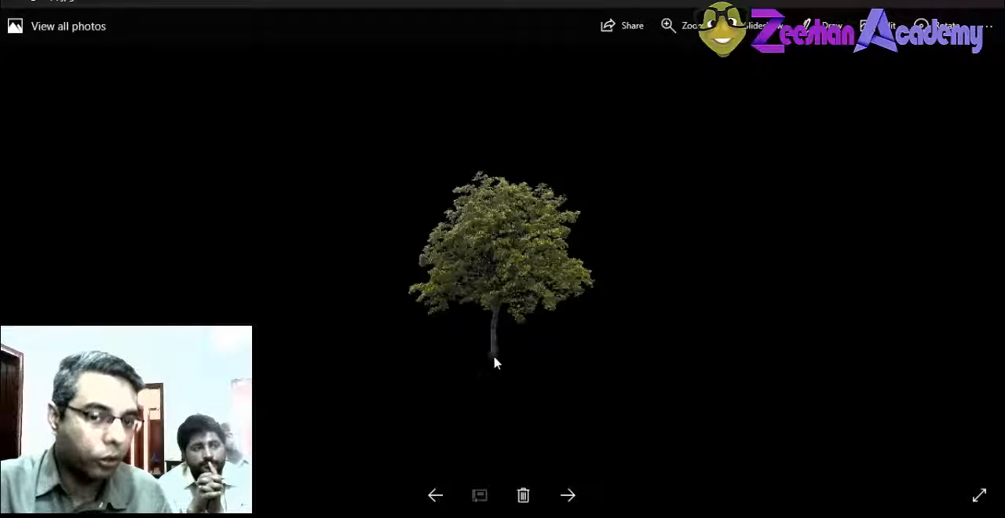
{"action": "left_click", "coordinate": [986, 3]}
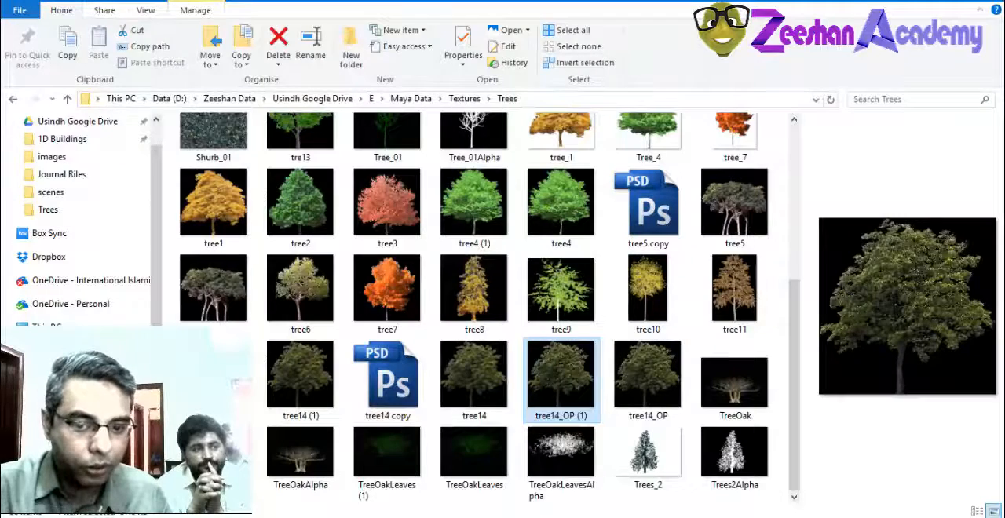
Bring up Photoshop, return to File Explorer and open the Plants folder inside Textures
{"action": "left_click", "coordinate": [514, 517]}
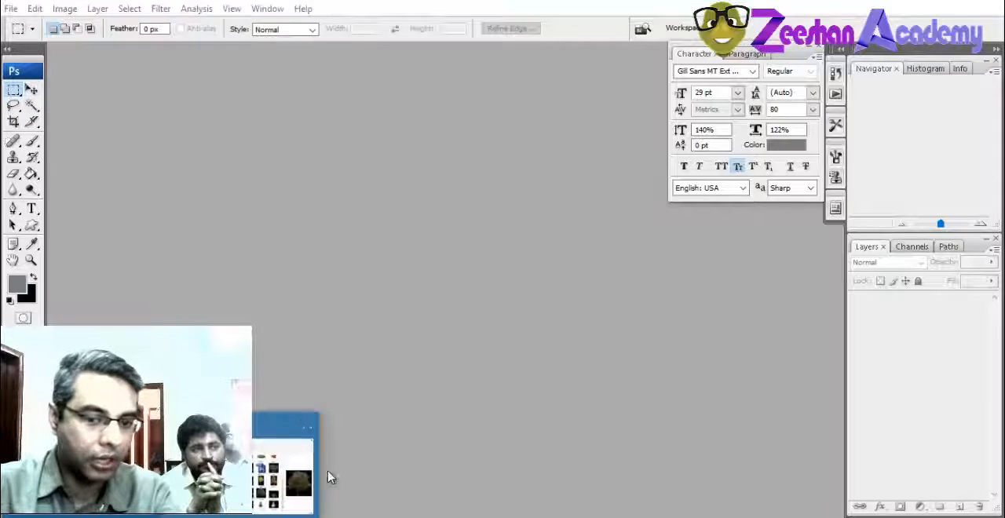
{"action": "left_click", "coordinate": [305, 476]}
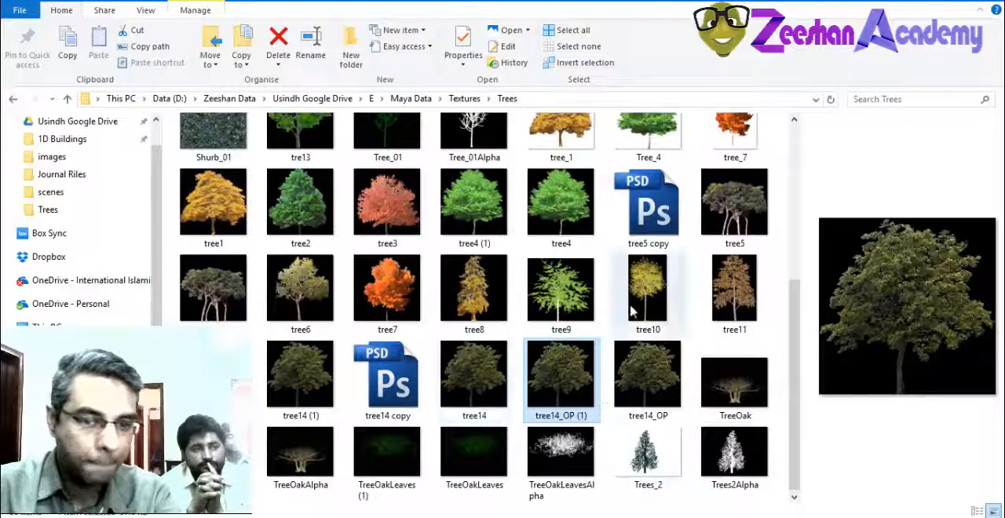
{"action": "scroll", "coordinate": [620, 330], "scroll_direction": "up", "scroll_amount": 2}
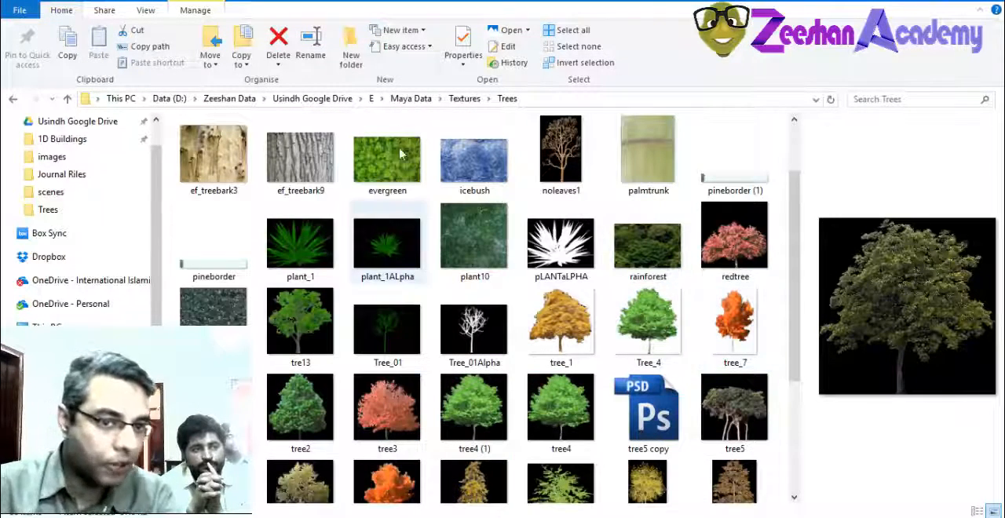
{"action": "left_click", "coordinate": [464, 99]}
{"action": "double_click", "coordinate": [322, 281]}
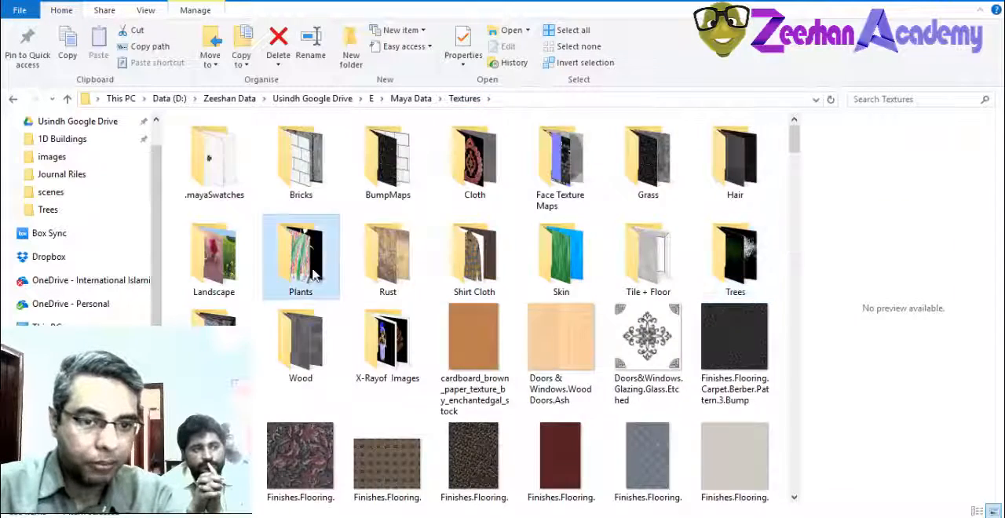
Look through the images in the Plants folder for a suitable plant picture on a plain background
{"action": "left_click", "coordinate": [280, 420]}
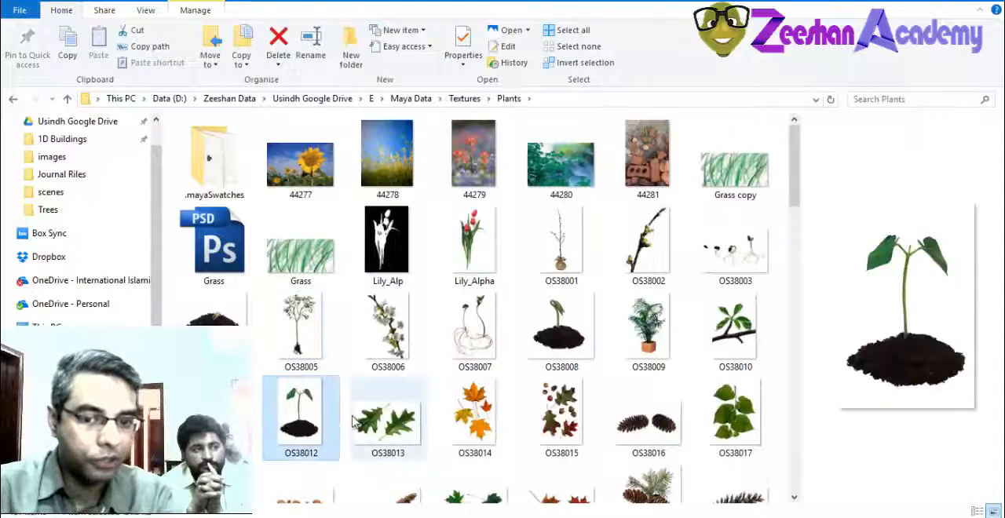
{"action": "scroll", "coordinate": [377, 425], "scroll_direction": "down", "scroll_amount": 3}
{"action": "left_click", "coordinate": [423, 464]}
{"action": "scroll", "coordinate": [416, 439], "scroll_direction": "down", "scroll_amount": 3}
{"action": "left_click", "coordinate": [330, 298]}
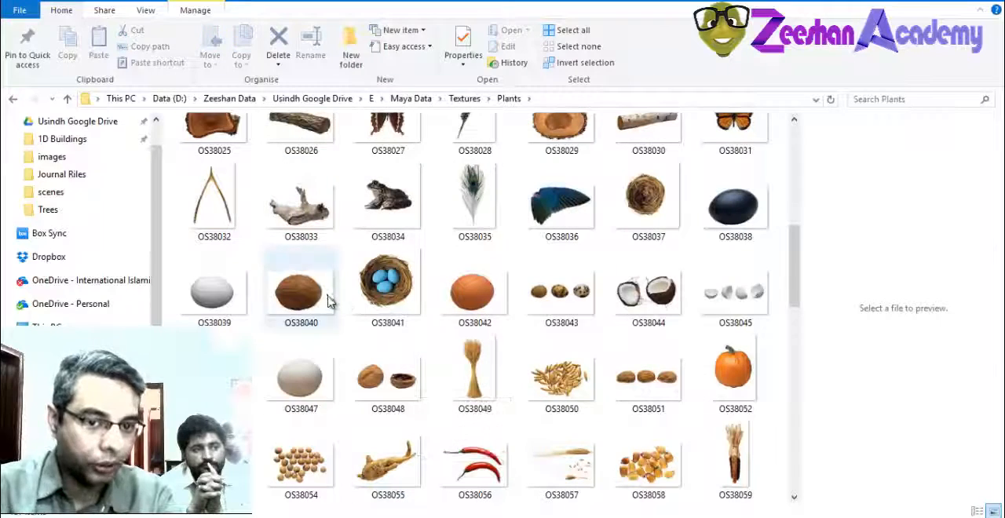
{"action": "left_click", "coordinate": [518, 318]}
{"action": "left_click", "coordinate": [658, 279]}
{"action": "left_click", "coordinate": [735, 206]}
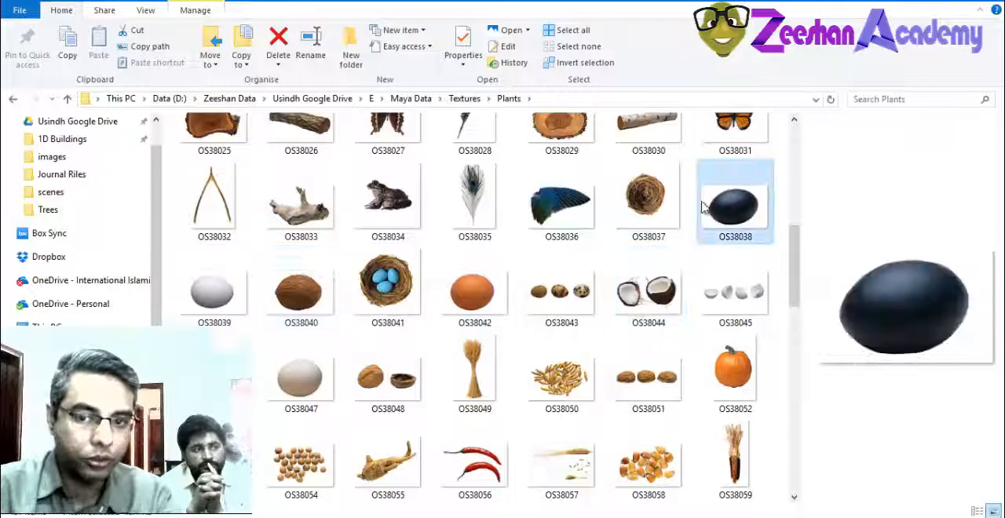
{"action": "scroll", "coordinate": [561, 392], "scroll_direction": "down", "scroll_amount": 5}
{"action": "left_click", "coordinate": [474, 286]}
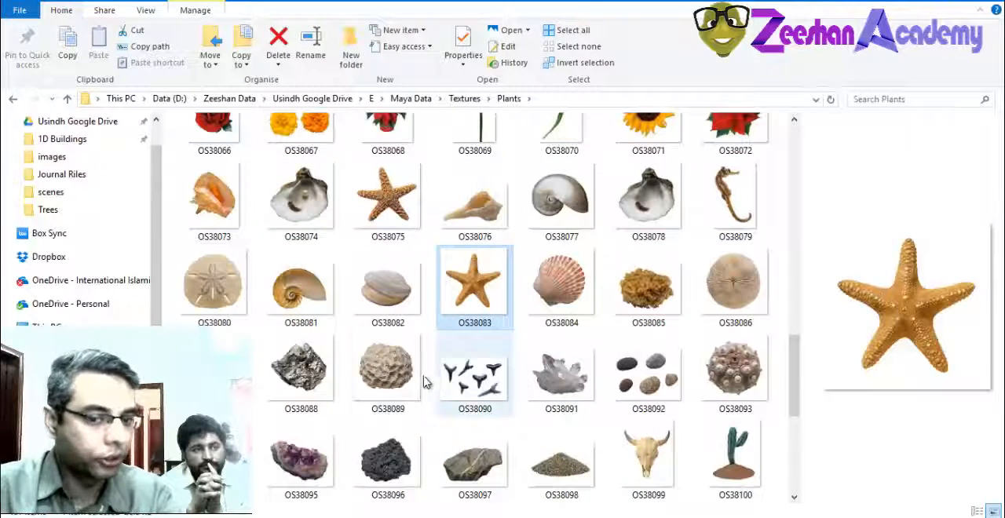
{"action": "scroll", "coordinate": [428, 385], "scroll_direction": "down", "scroll_amount": 3}
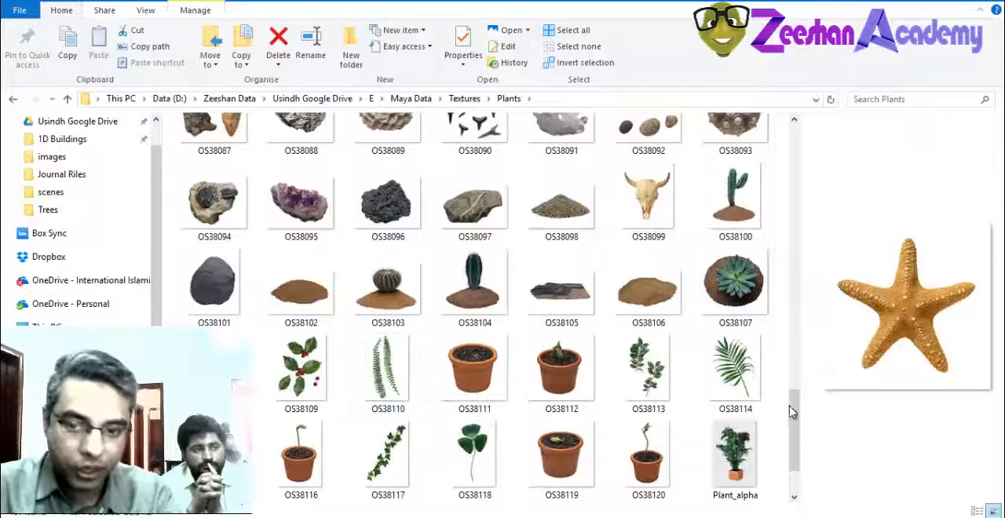
{"action": "scroll", "coordinate": [791, 404], "scroll_direction": "down", "scroll_amount": 2}
{"action": "left_click", "coordinate": [301, 444]}
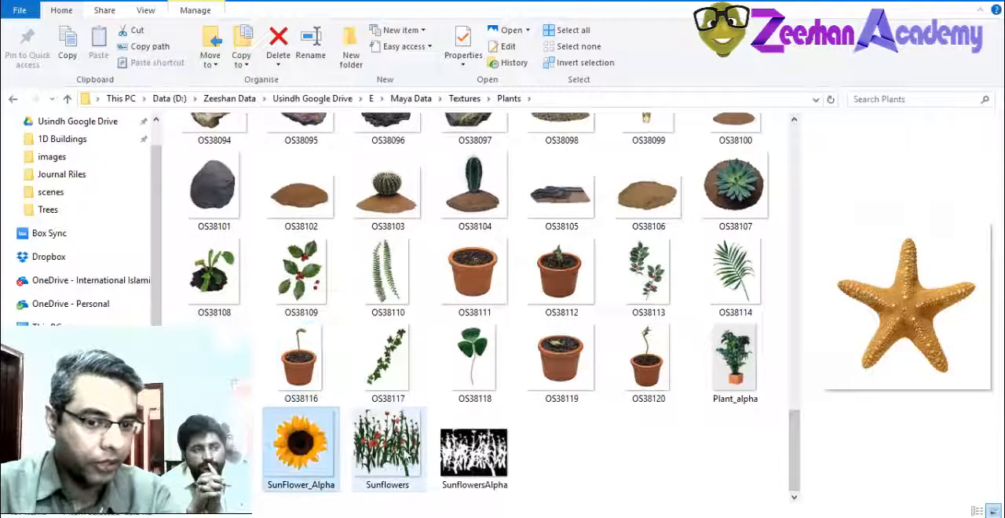
{"action": "left_click", "coordinate": [387, 443]}
{"action": "left_click", "coordinate": [301, 361]}
{"action": "left_click", "coordinate": [474, 275]}
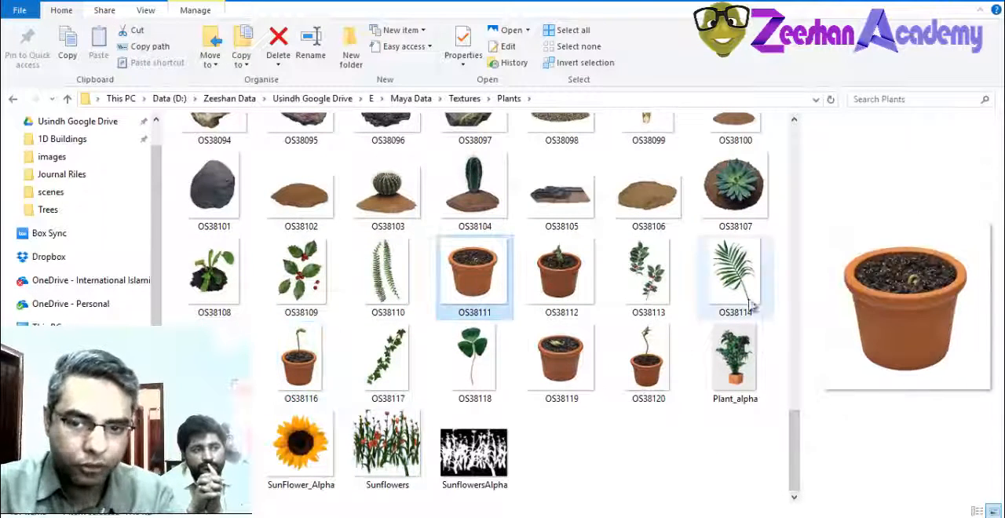
Preview the palm leaf image OS38114 and open it in Photoshop
{"action": "left_click", "coordinate": [733, 274]}
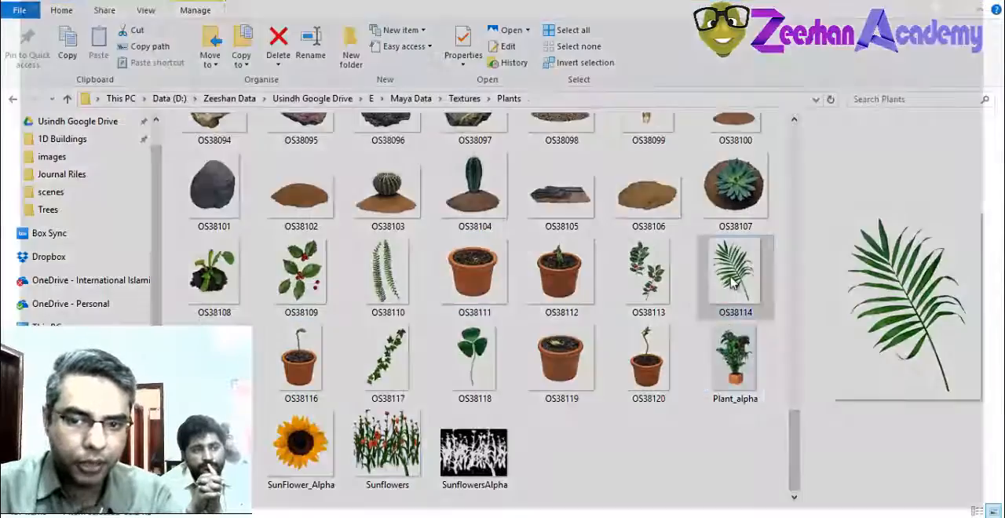
{"action": "double_click", "coordinate": [732, 281]}
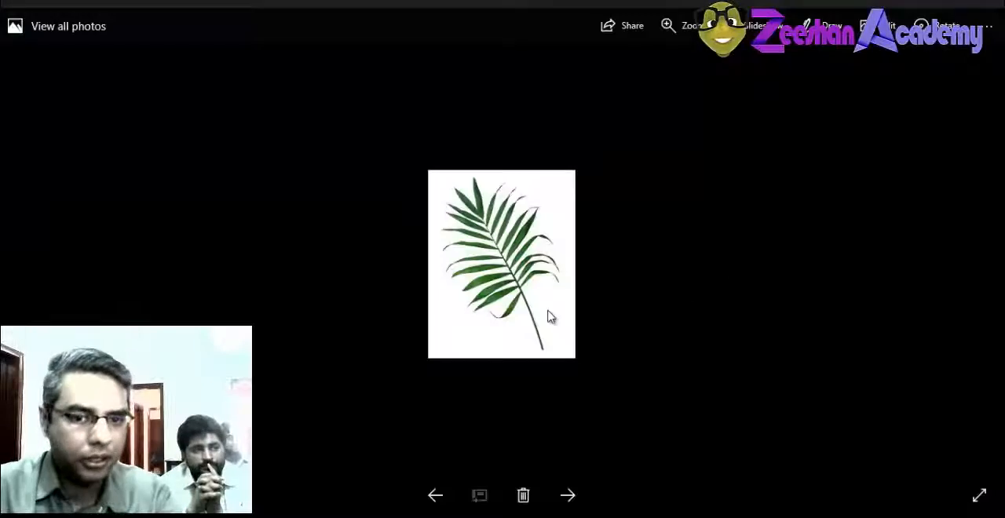
{"action": "left_click", "coordinate": [987, 4]}
{"action": "left_click_drag", "start_coordinate": [728, 270], "coordinate": [431, 292]}
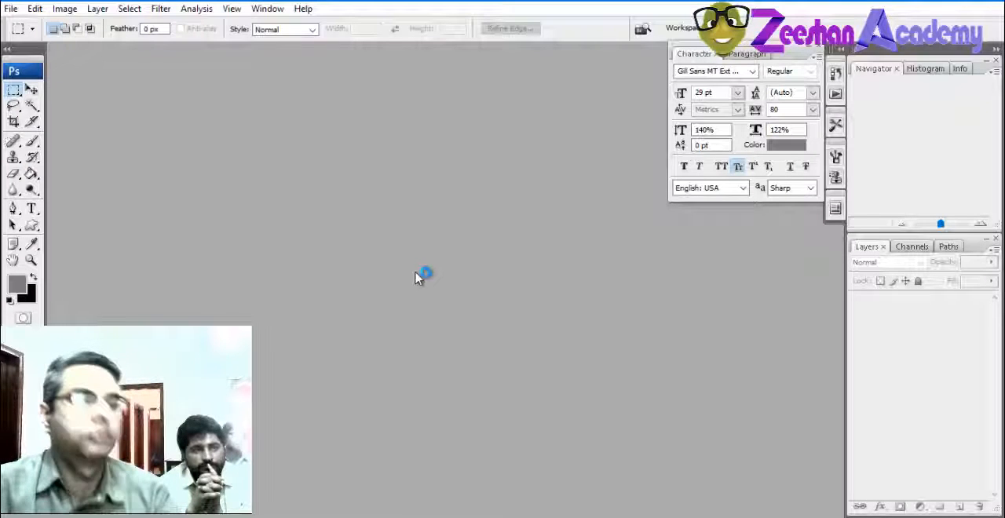
Convert the locked Background layer of the palm leaf image into a regular layer, keeping the default name, Normal mode and 100% opacity
{"action": "left_click_drag", "start_coordinate": [221, 276], "coordinate": [481, 430]}
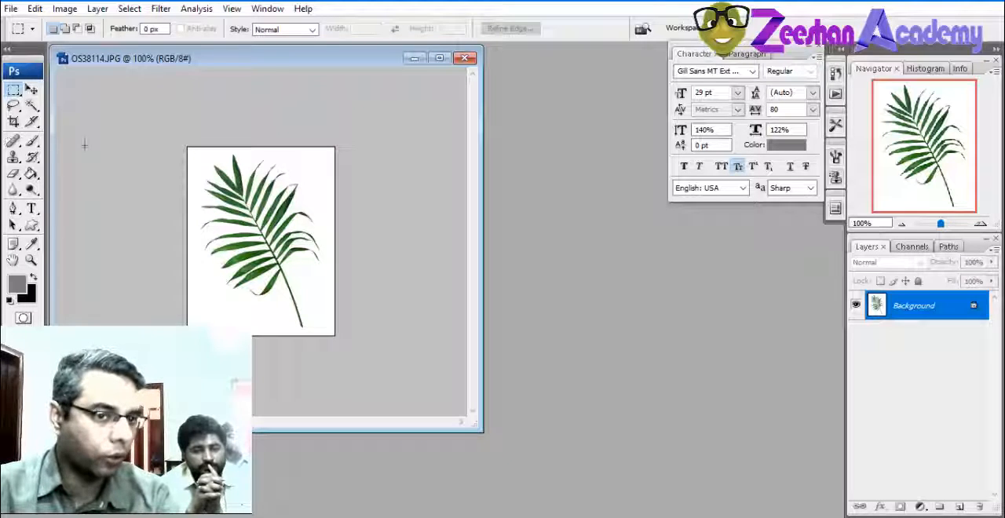
{"action": "left_click", "coordinate": [980, 224]}
{"action": "left_click_drag", "start_coordinate": [487, 441], "coordinate": [532, 514]}
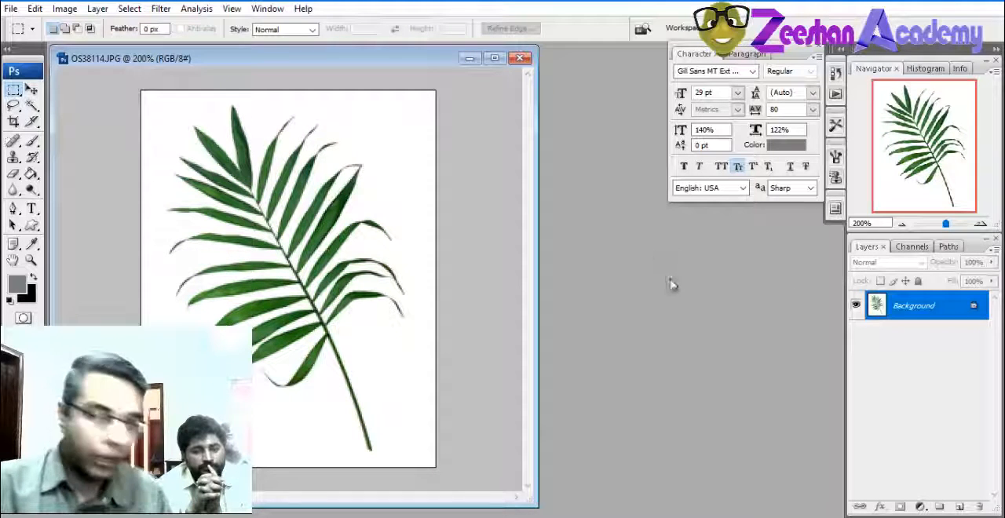
{"action": "double_click", "coordinate": [915, 307]}
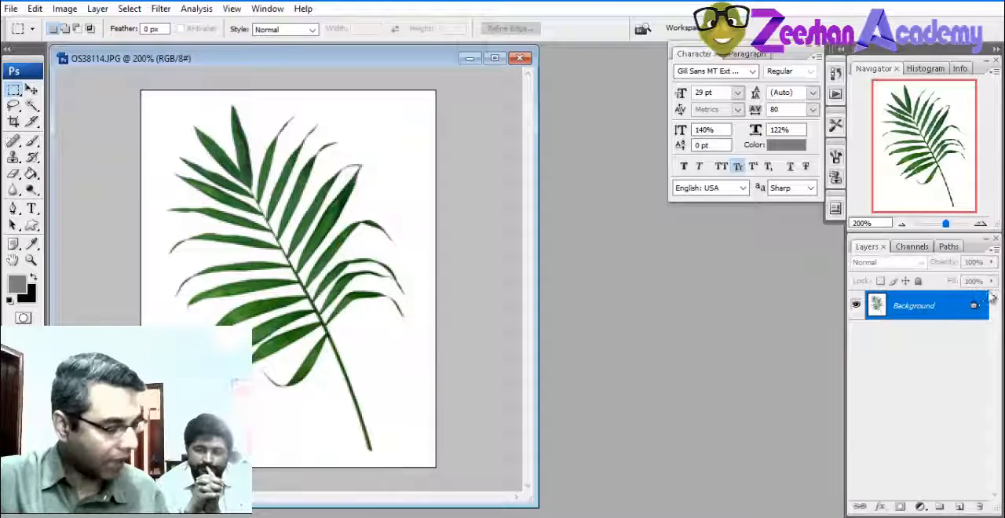
{"action": "double_click", "coordinate": [926, 307]}
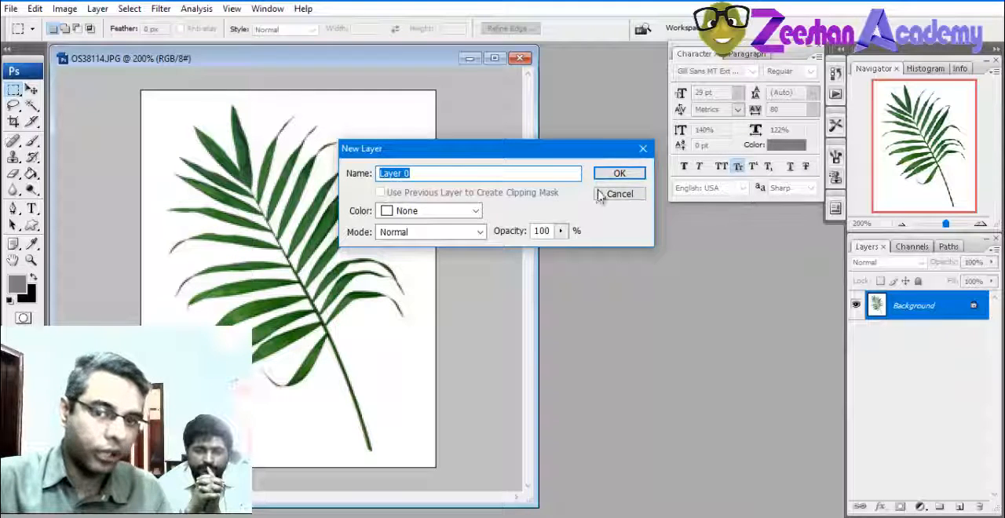
{"action": "left_click", "coordinate": [620, 172]}
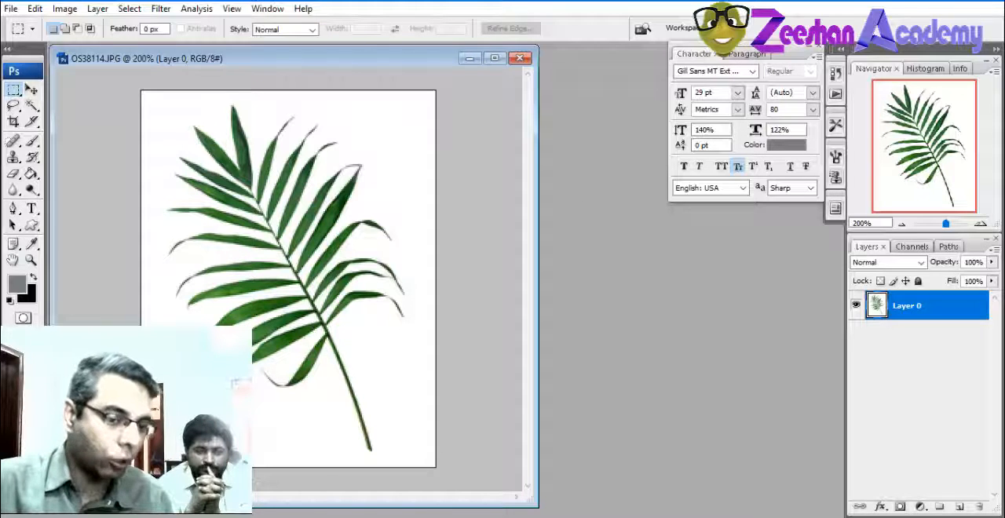
Select the white background around the palm leaf with the Magic Wand and delete it
{"action": "left_click", "coordinate": [274, 457]}
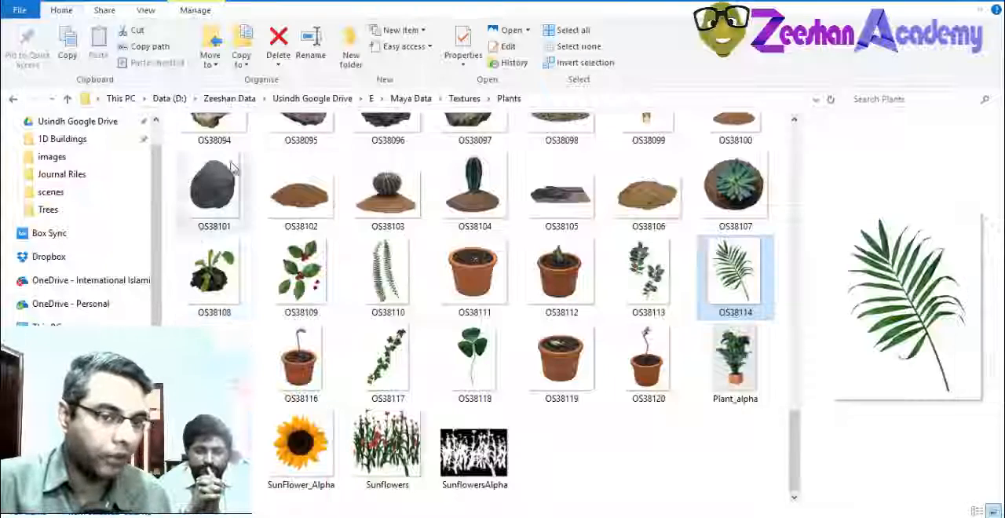
{"action": "key", "text": "alt+Tab"}
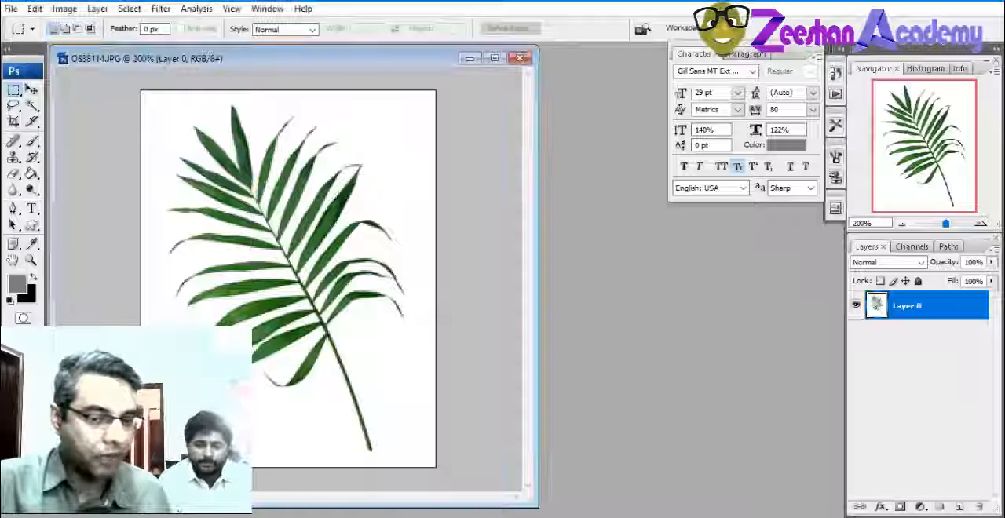
{"action": "left_click", "coordinate": [31, 109]}
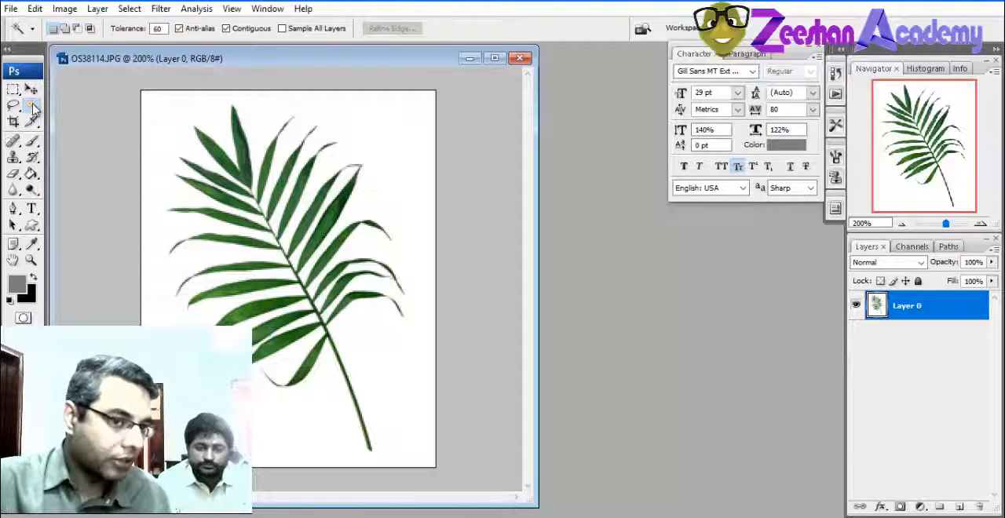
{"action": "left_click", "coordinate": [177, 133]}
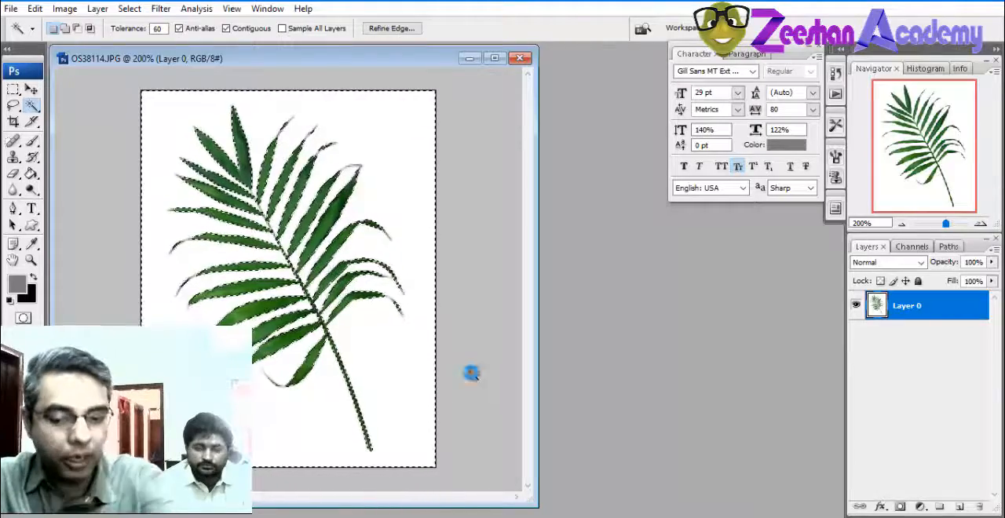
{"action": "key", "text": "Delete"}
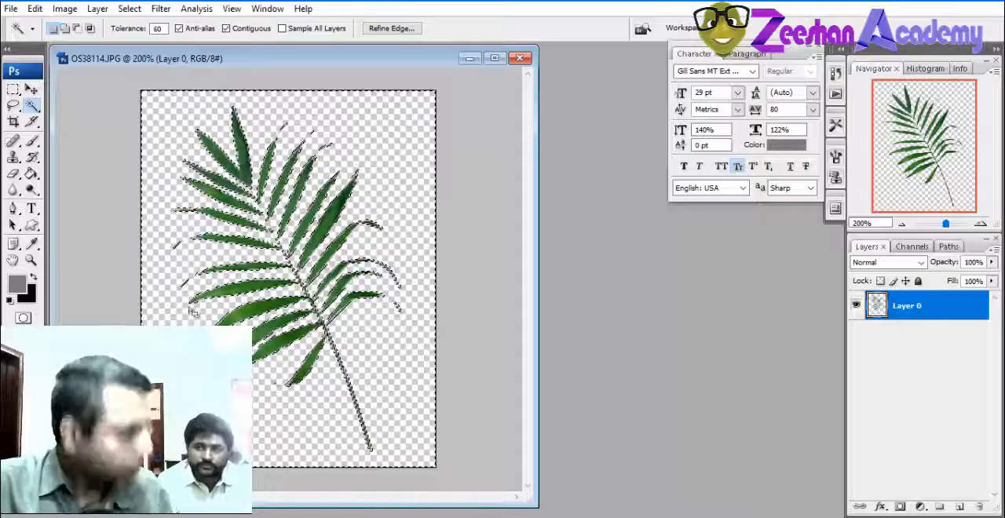
Save a copy of the cut-out leaf in the Plants folder as a non-interlaced PNG named leafTransparent
{"action": "left_click", "coordinate": [11, 9]}
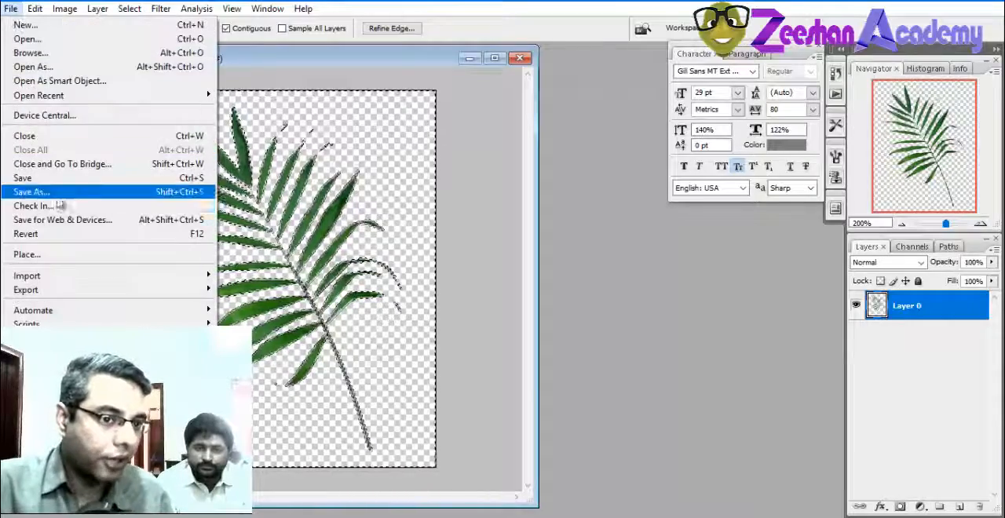
{"action": "left_click", "coordinate": [56, 193]}
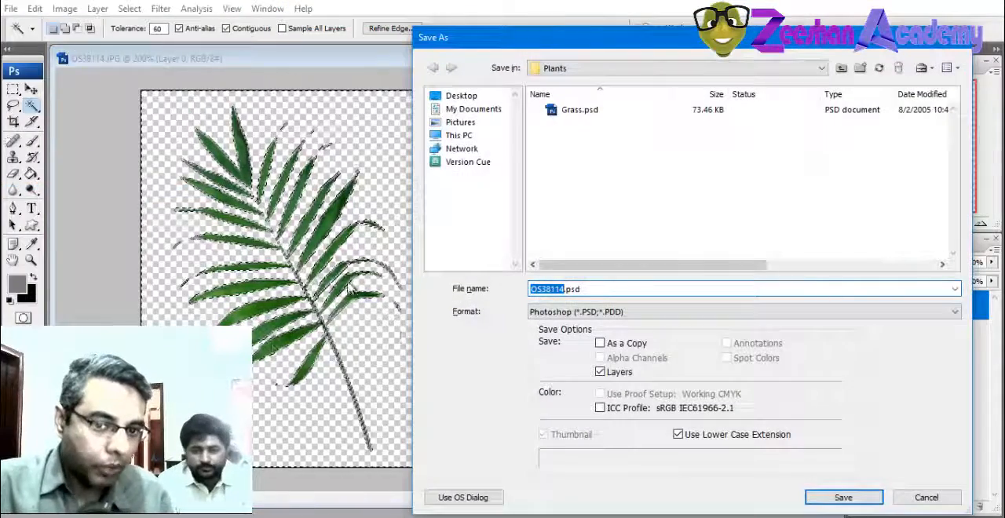
{"action": "left_click", "coordinate": [554, 311]}
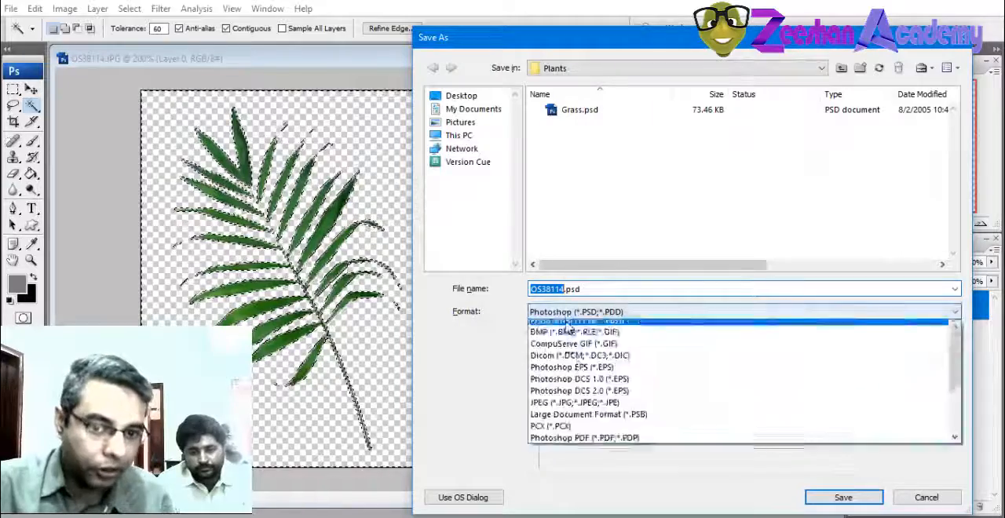
{"action": "left_click", "coordinate": [584, 409]}
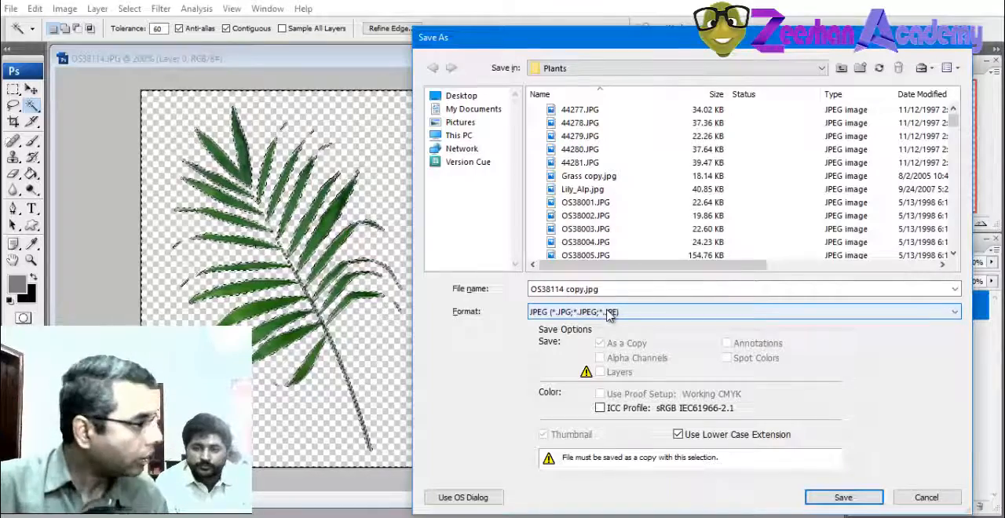
{"action": "left_click", "coordinate": [601, 312]}
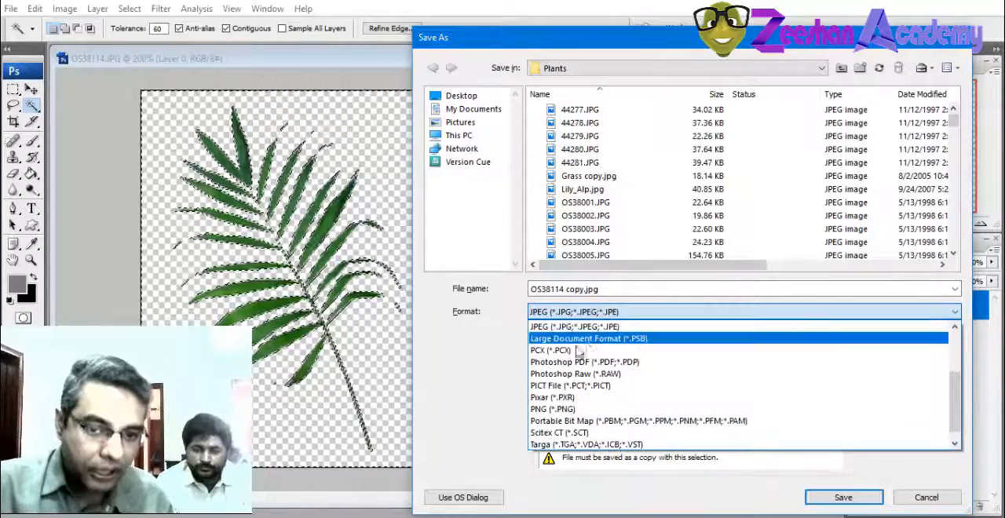
{"action": "left_click", "coordinate": [581, 409]}
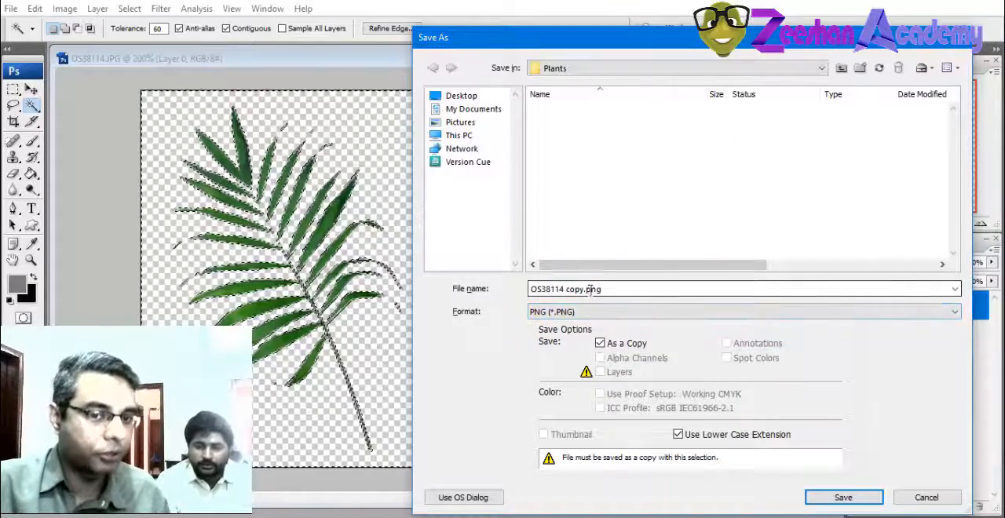
{"action": "double_click", "coordinate": [606, 290]}
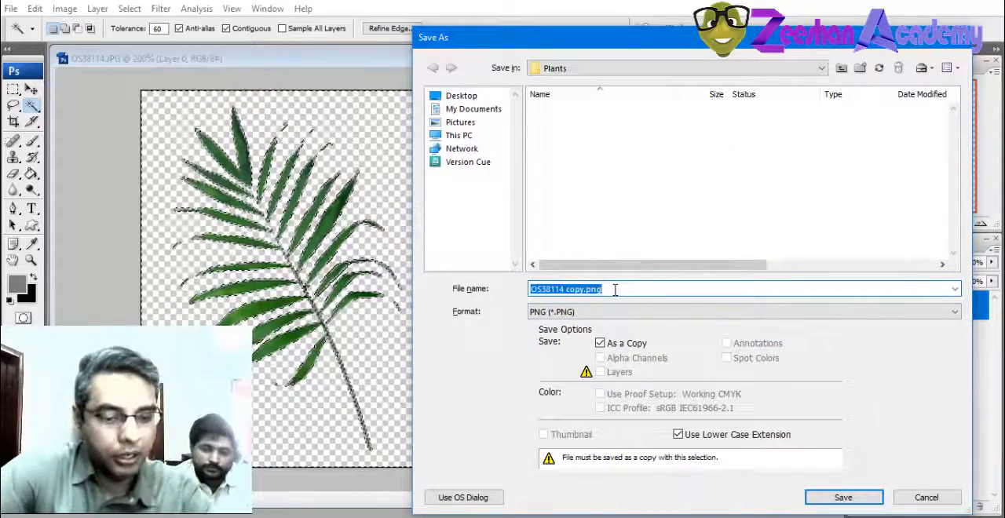
{"action": "type", "text": "leafTransparent"}
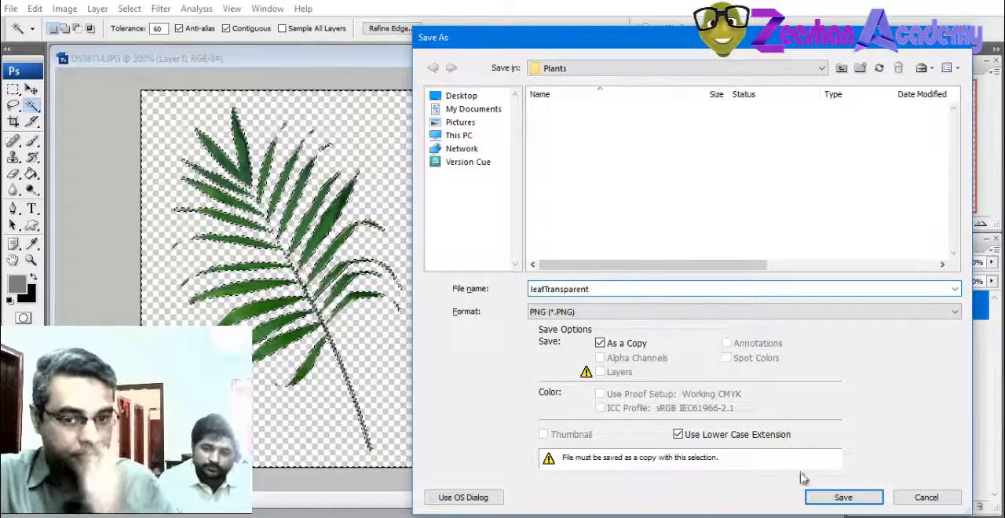
{"action": "left_click", "coordinate": [867, 500]}
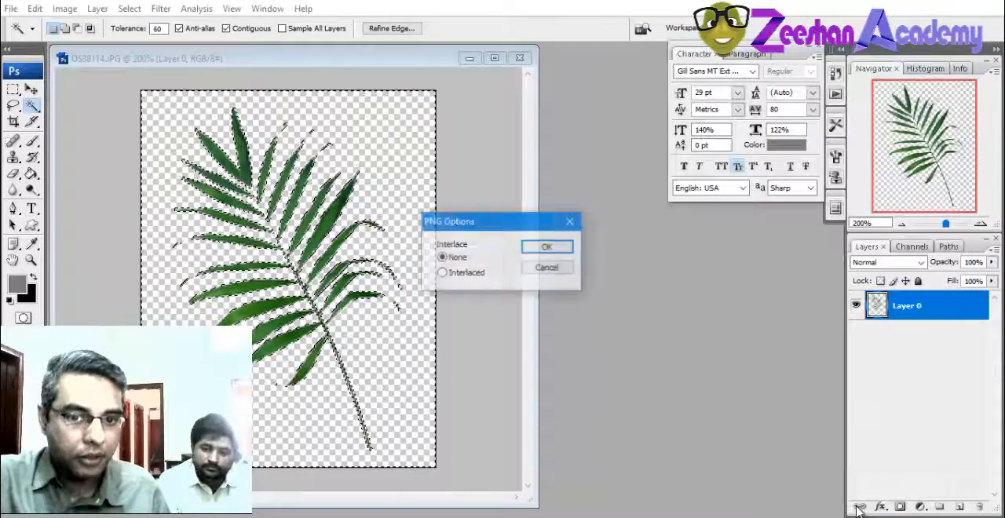
{"action": "left_click", "coordinate": [547, 250]}
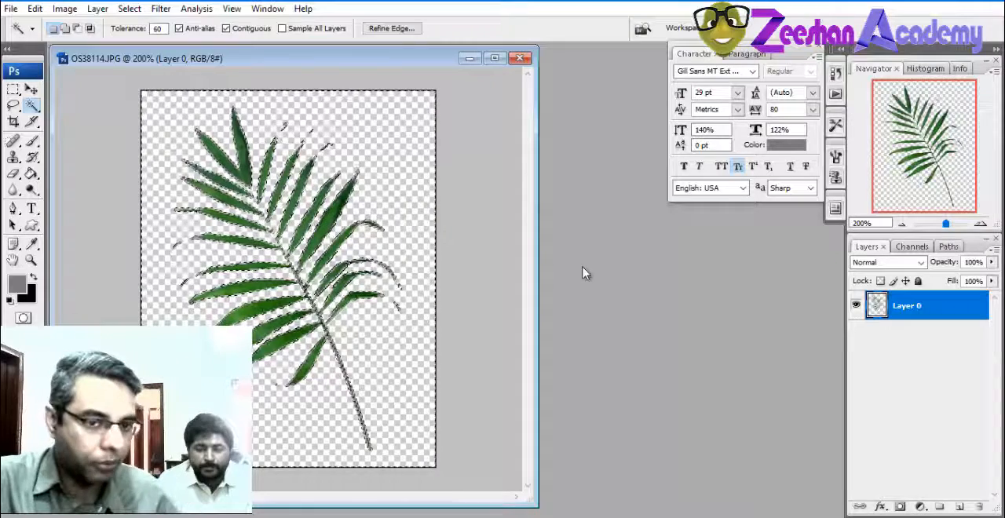
Deselect the background area around the leaf and switch to the Maya scene
{"action": "left_click", "coordinate": [463, 251]}
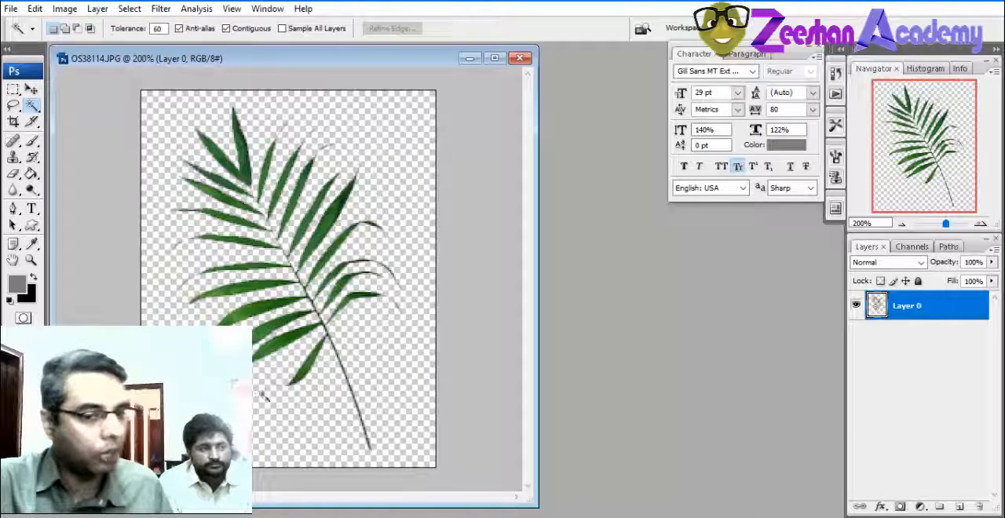
{"action": "left_click", "coordinate": [11, 9]}
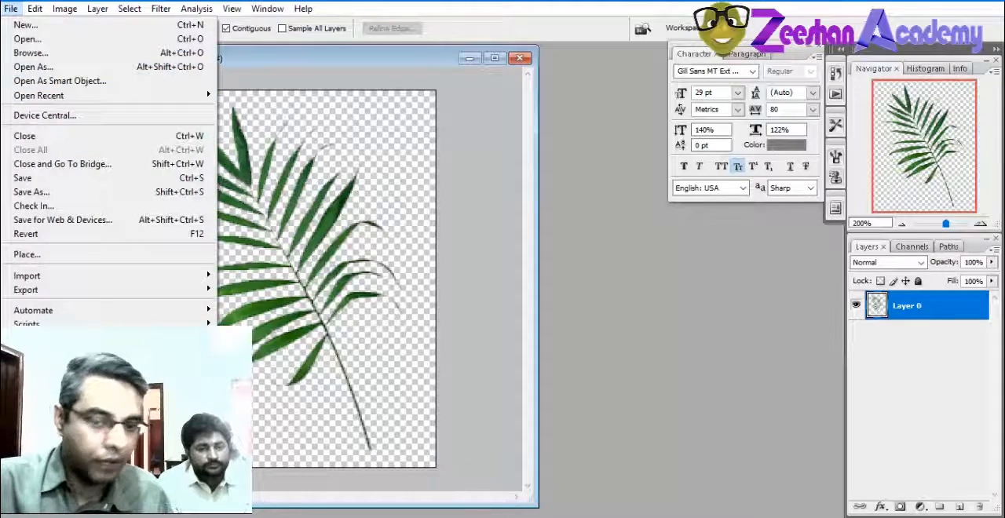
{"action": "left_click", "coordinate": [518, 509]}
{"action": "left_click", "coordinate": [479, 471]}
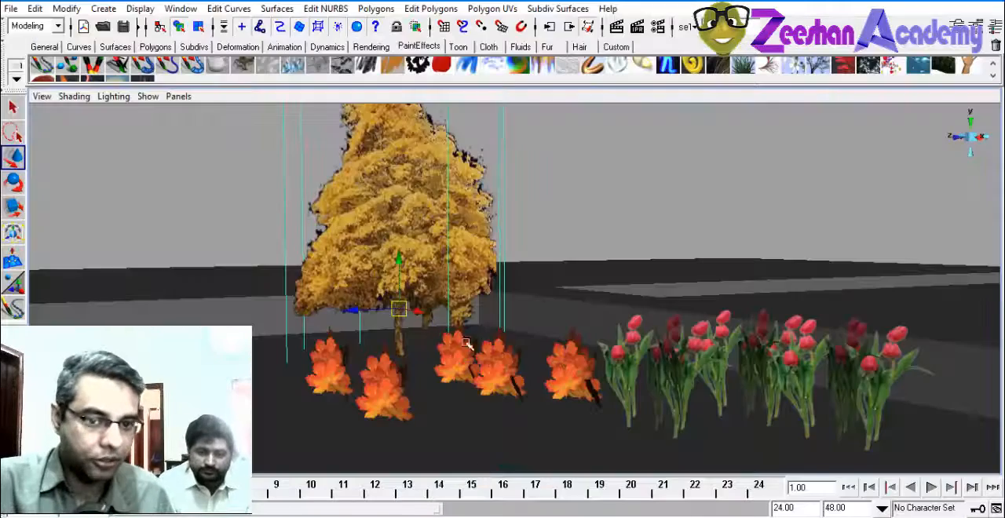
Create a polygon plane, scale it up to about 5.67 and move it beside the tulips at about X 28.4, Y 6.8
{"action": "left_click_drag", "start_coordinate": [594, 347], "coordinate": [556, 374], "text": "alt"}
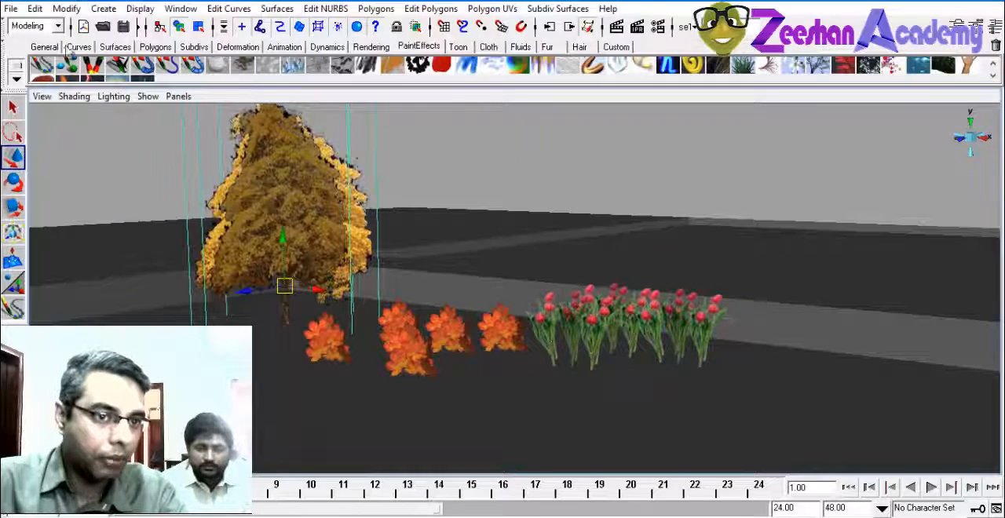
{"action": "left_click", "coordinate": [187, 49]}
{"action": "left_click", "coordinate": [161, 49]}
{"action": "left_click", "coordinate": [140, 71]}
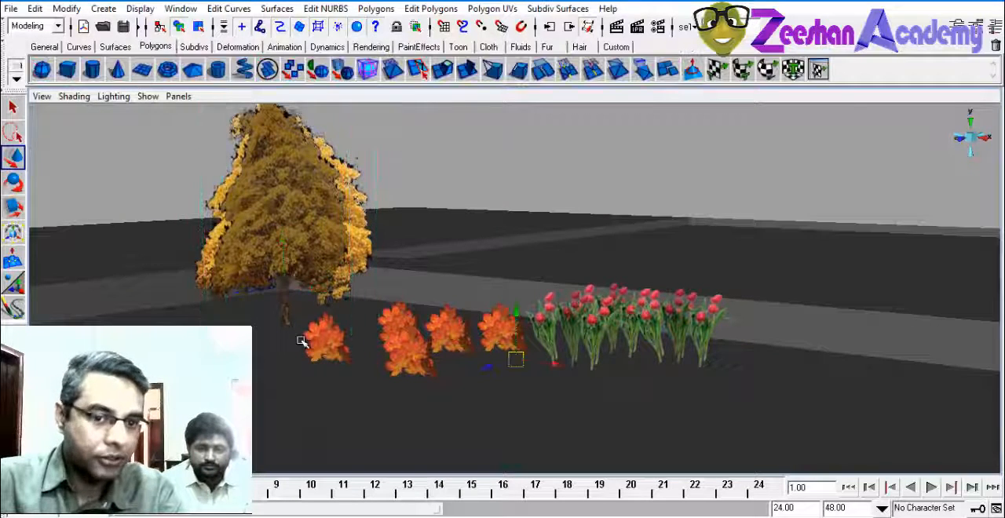
{"action": "left_click_drag", "start_coordinate": [390, 313], "coordinate": [457, 341], "text": "alt"}
{"action": "key", "text": "r"}
{"action": "key", "text": "w"}
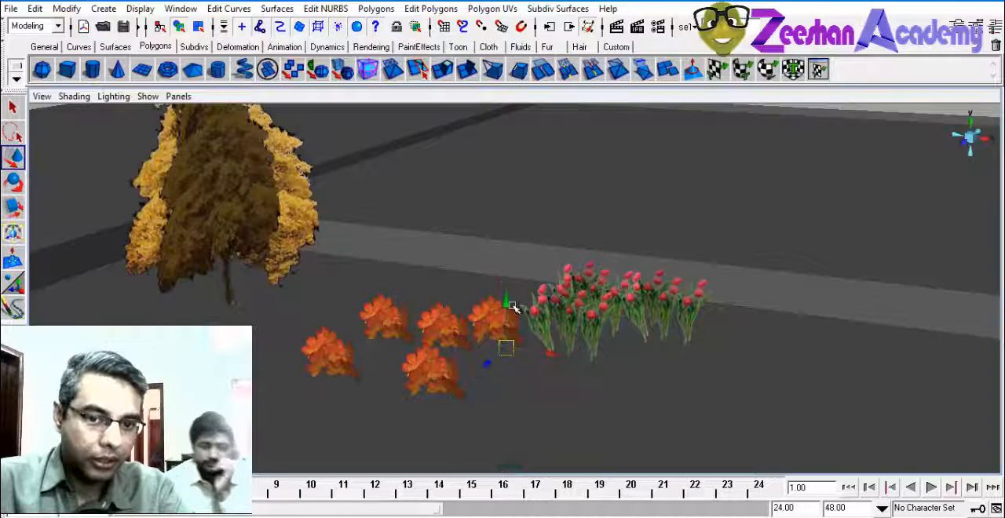
{"action": "left_click_drag", "start_coordinate": [510, 305], "coordinate": [517, 253]}
{"action": "key", "text": "r"}
{"action": "key", "text": "w"}
{"action": "left_click_drag", "start_coordinate": [557, 287], "coordinate": [864, 342]}
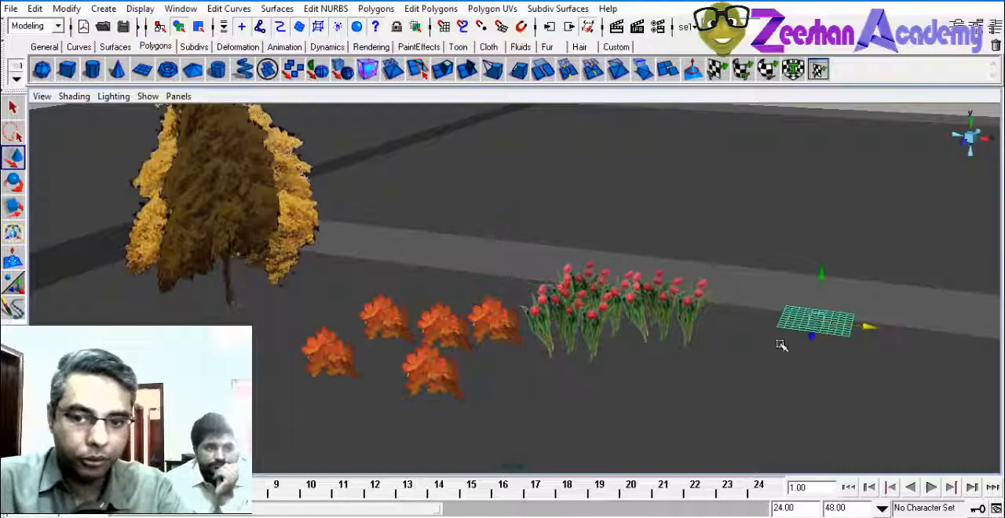
Stand the new plane upright by setting its Rotate X to 90
{"action": "middle_click_drag", "start_coordinate": [780, 343], "coordinate": [613, 326], "text": "alt"}
{"action": "key", "text": "e"}
{"action": "left_click_drag", "start_coordinate": [614, 256], "coordinate": [611, 308]}
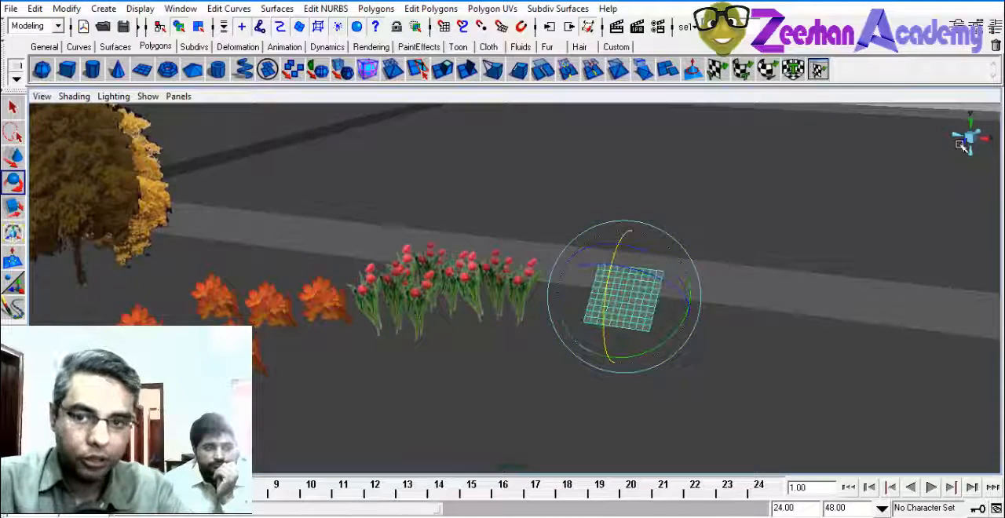
{"action": "key", "text": "ctrl+a"}
{"action": "key", "text": "ctrl+a"}
{"action": "double_click", "coordinate": [967, 183]}
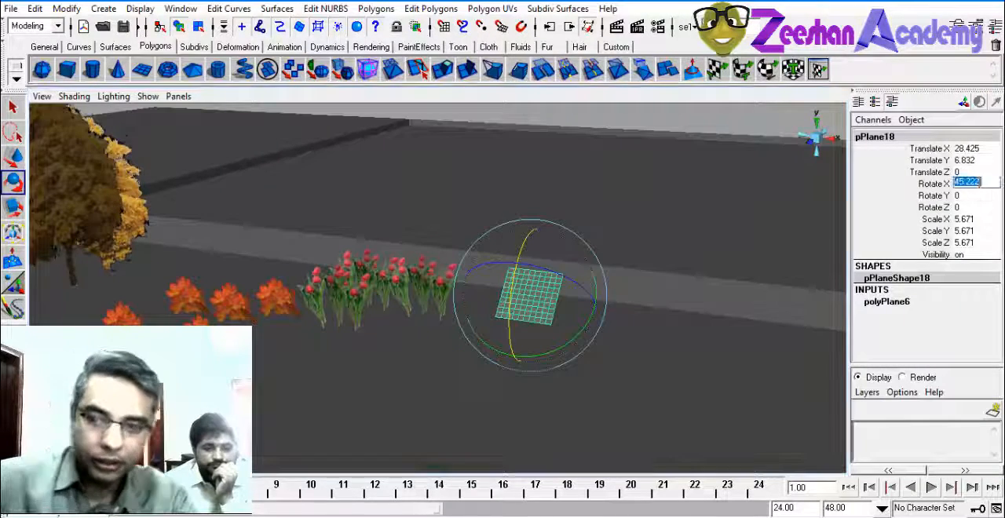
{"action": "type", "text": "90"}
{"action": "key", "text": "Return"}
{"action": "type", "text": "9"}
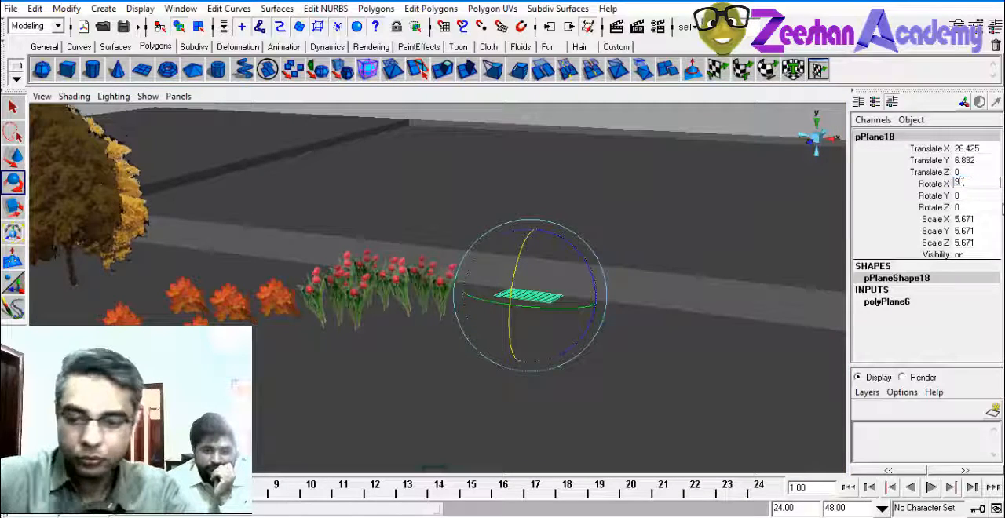
{"action": "type", "text": "0"}
{"action": "key", "text": "Return"}
Enlarge the upright plane to scale 7.55, raise it to Y 8.54 and stretch its Z scale to 11.108
{"action": "right_click_drag", "start_coordinate": [464, 319], "coordinate": [597, 338], "text": "alt"}
{"action": "key", "text": "r"}
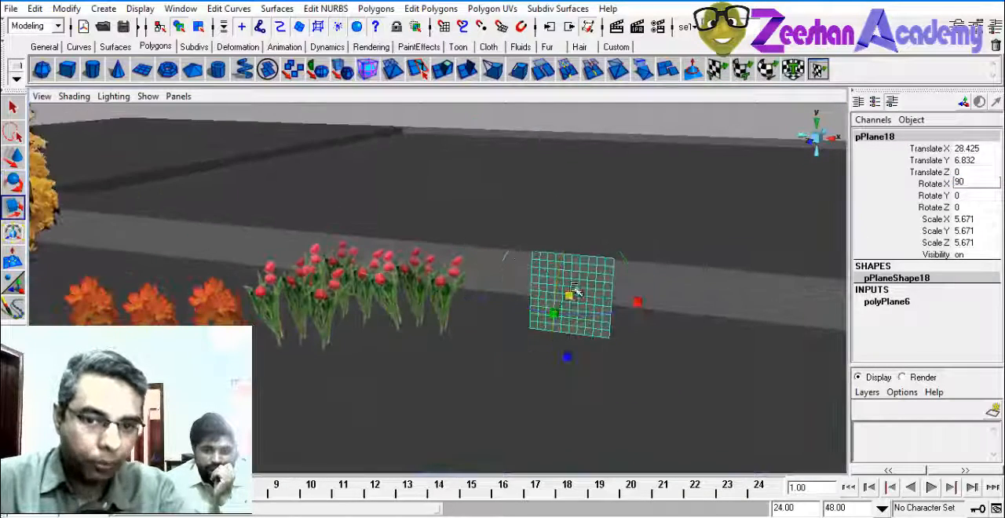
{"action": "left_click_drag", "start_coordinate": [572, 292], "coordinate": [588, 296]}
{"action": "key", "text": "w"}
{"action": "left_click_drag", "start_coordinate": [575, 249], "coordinate": [579, 224]}
{"action": "key", "text": "r"}
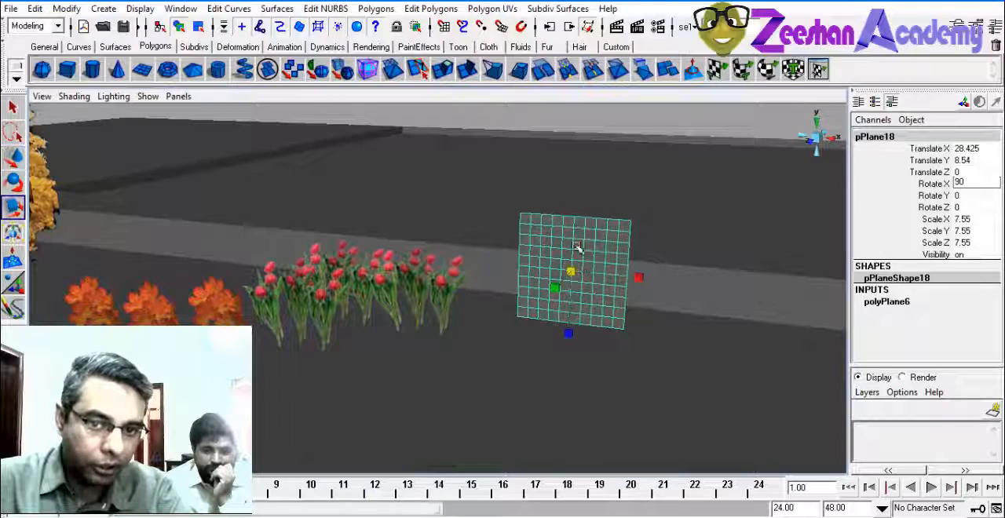
{"action": "left_click_drag", "start_coordinate": [570, 334], "coordinate": [525, 338]}
{"action": "right_click_drag", "start_coordinate": [525, 338], "coordinate": [595, 369], "text": "alt"}
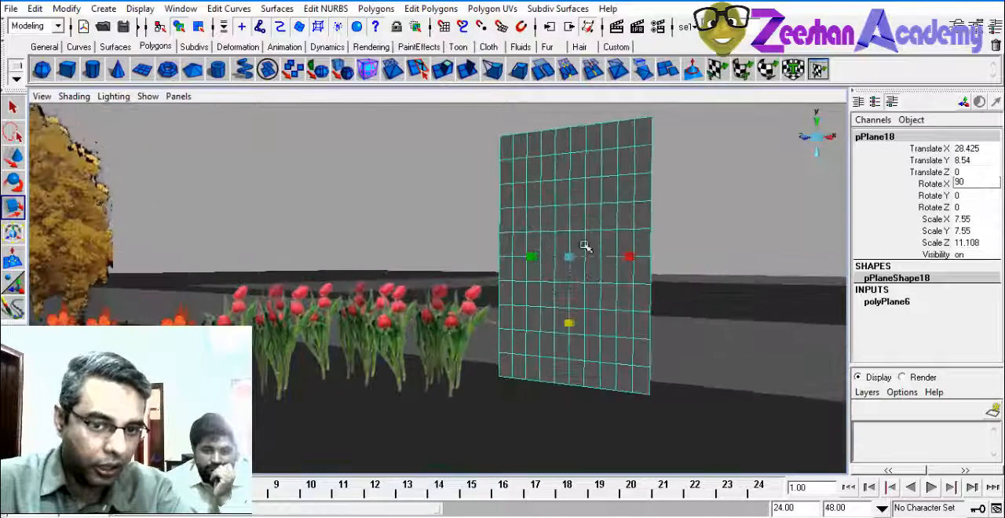
Set the plane's width and height subdivisions to 1
{"action": "left_click", "coordinate": [895, 302]}
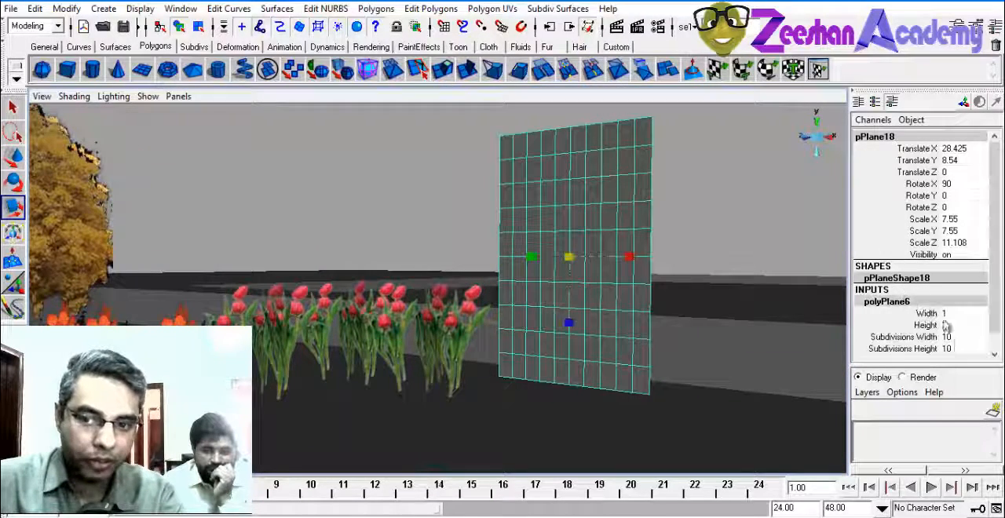
{"action": "left_click_drag", "start_coordinate": [953, 337], "coordinate": [944, 356]}
{"action": "type", "text": "1"}
{"action": "key", "text": "Return"}
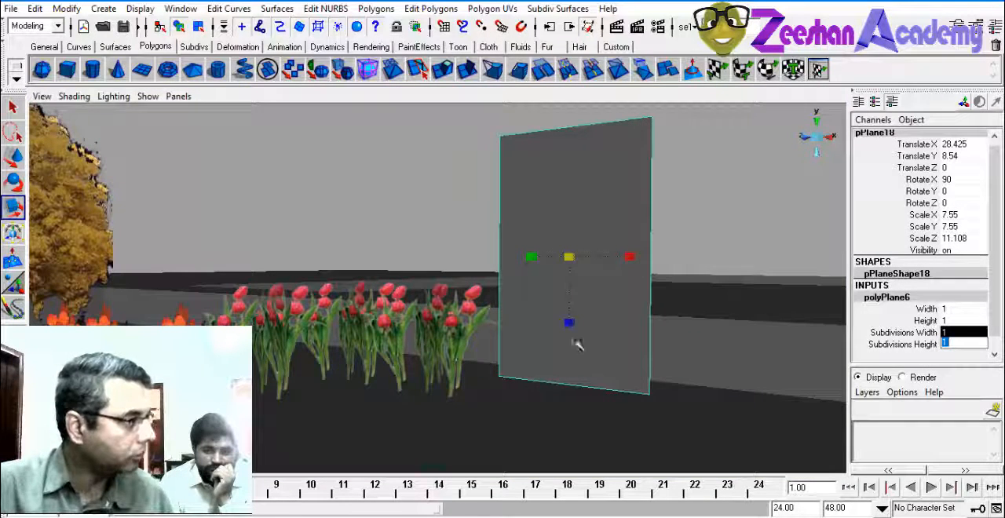
Assign a new Lambert material to the plane and connect a file texture to its color
{"action": "left_click", "coordinate": [366, 46]}
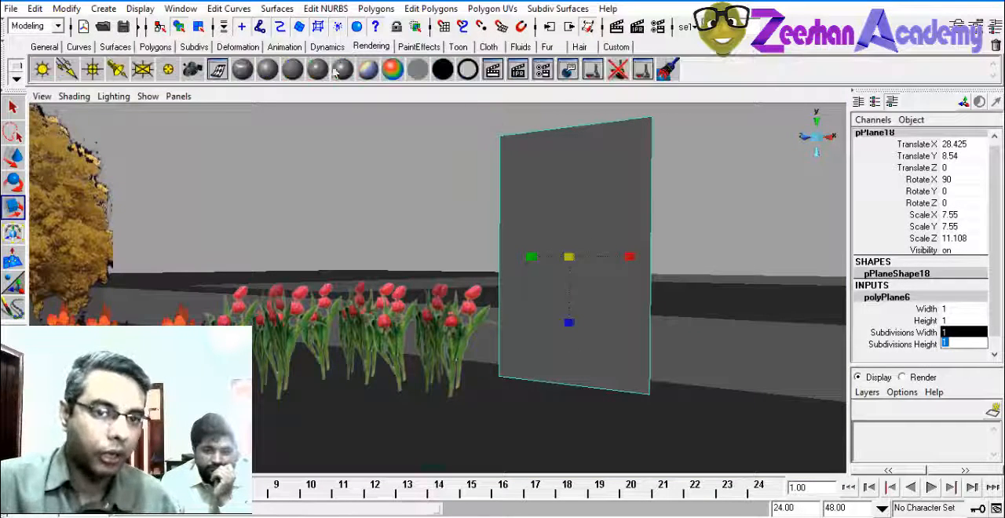
{"action": "left_click", "coordinate": [290, 71]}
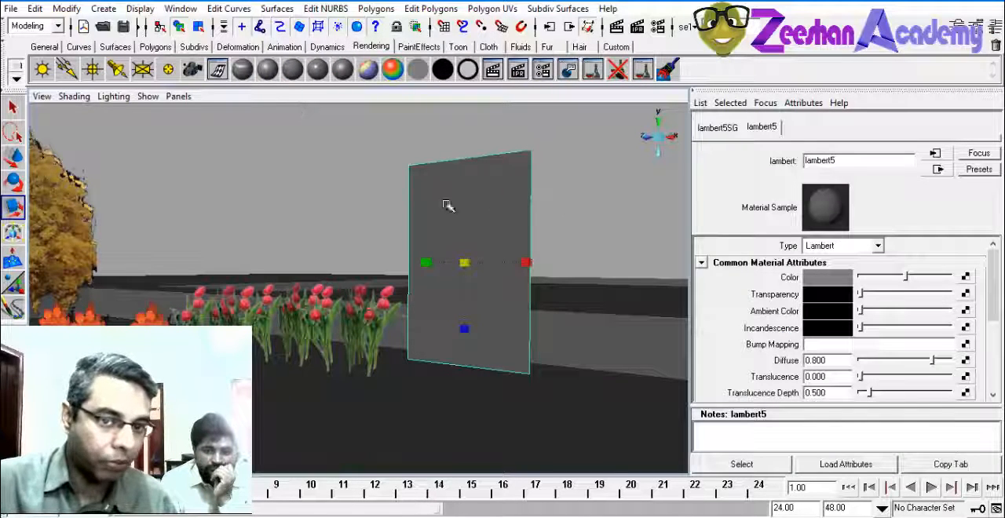
{"action": "left_click", "coordinate": [964, 277]}
{"action": "left_click", "coordinate": [577, 166]}
Load the cut-out palm leaf image from the Textures\Plants folder into the file texture
{"action": "left_click", "coordinate": [965, 313]}
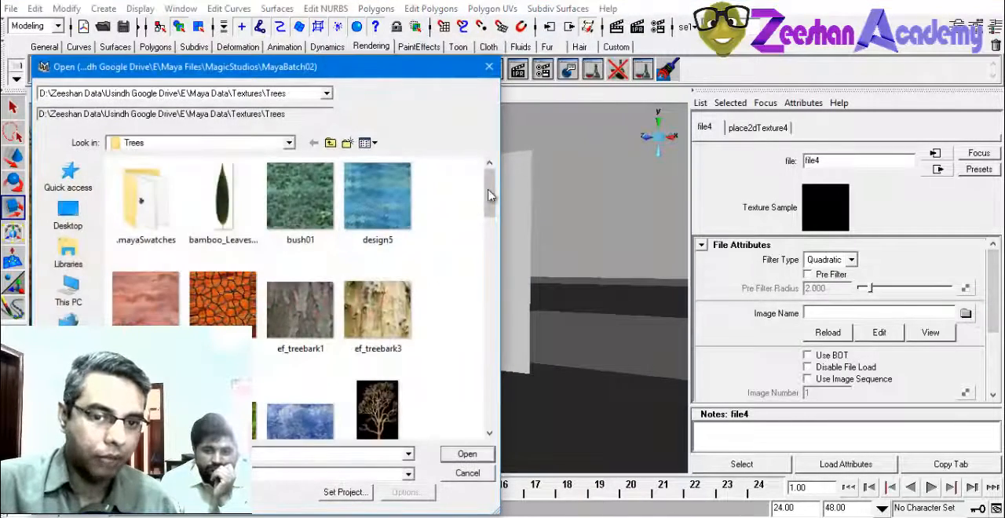
{"action": "left_click_drag", "start_coordinate": [489, 194], "coordinate": [489, 259]}
{"action": "left_click", "coordinate": [329, 142]}
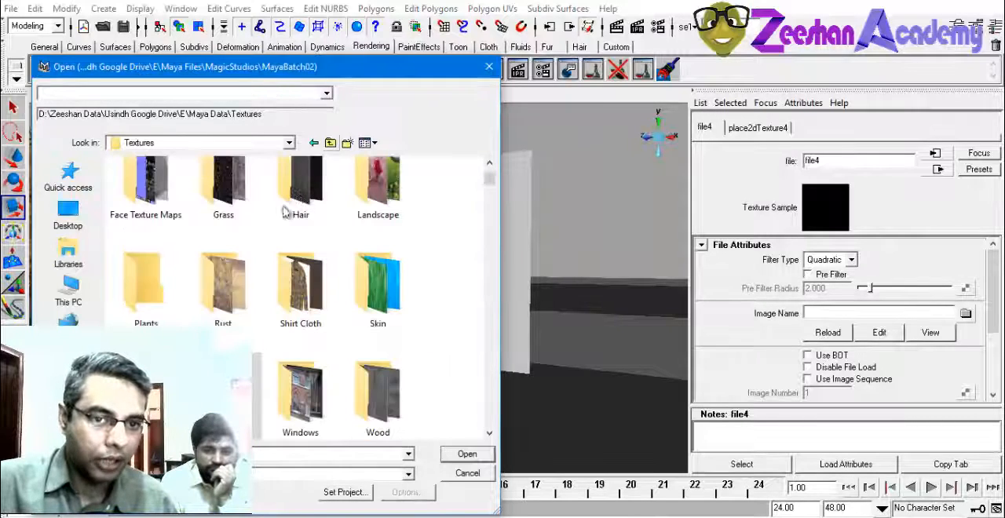
{"action": "double_click", "coordinate": [145, 284]}
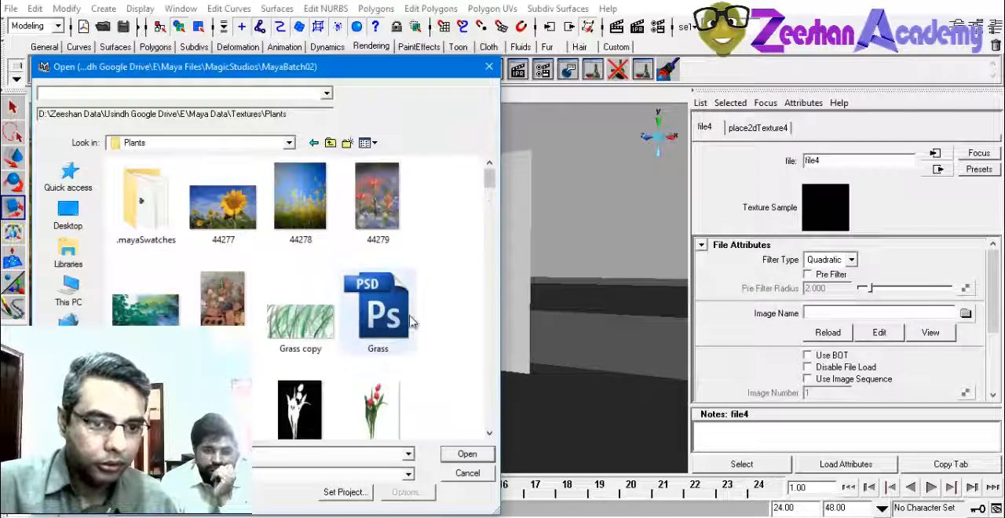
{"action": "scroll", "coordinate": [227, 376], "scroll_direction": "down", "scroll_amount": 2}
{"action": "double_click", "coordinate": [222, 259]}
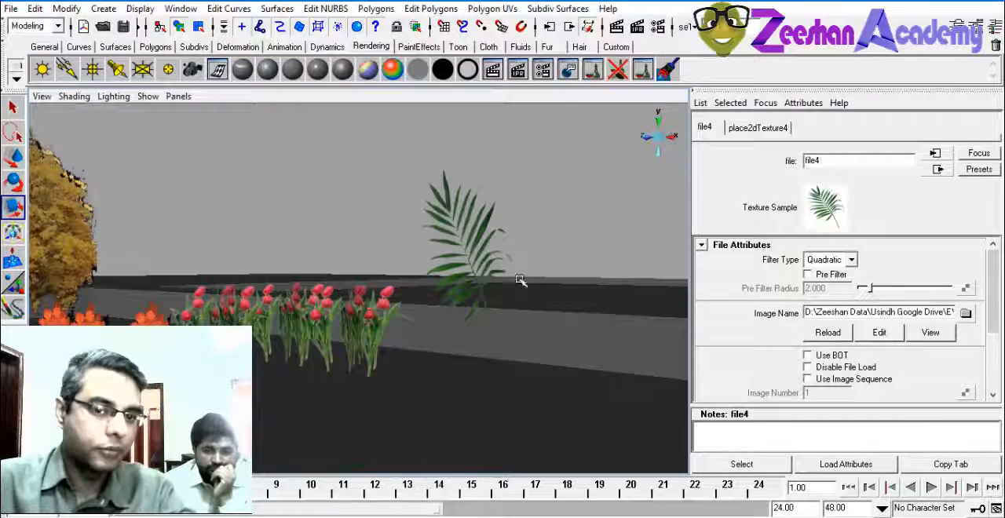
Select the palm leaf plane and duplicate it
{"action": "left_click_drag", "start_coordinate": [519, 280], "coordinate": [531, 308], "text": "alt"}
{"action": "left_click", "coordinate": [472, 268]}
{"action": "left_click_drag", "start_coordinate": [484, 344], "coordinate": [527, 356], "text": "alt"}
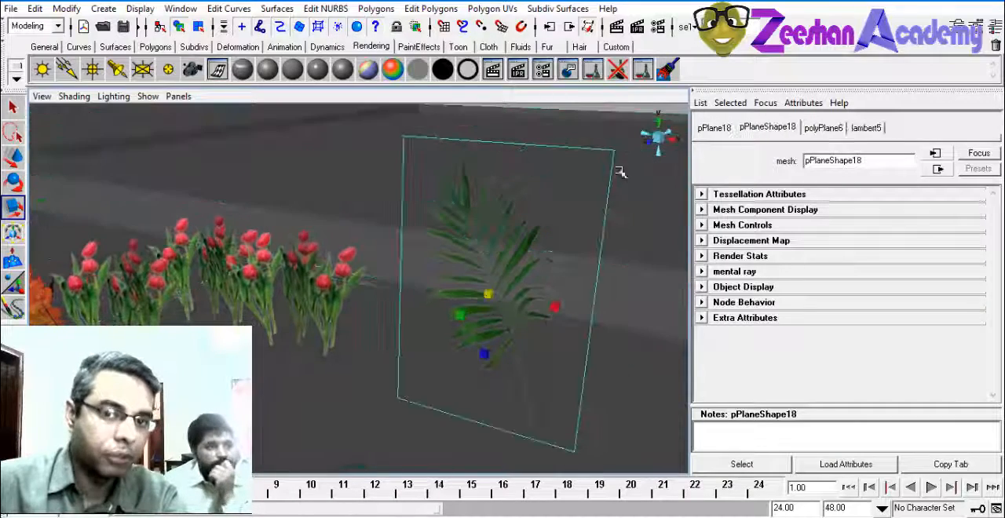
{"action": "left_click_drag", "start_coordinate": [621, 173], "coordinate": [546, 221], "text": "alt"}
{"action": "left_click", "coordinate": [556, 173]}
{"action": "left_click_drag", "start_coordinate": [419, 330], "coordinate": [363, 332], "text": "alt"}
{"action": "left_click", "coordinate": [436, 330]}
{"action": "left_click", "coordinate": [320, 341]}
{"action": "left_click", "coordinate": [424, 335]}
{"action": "key", "text": "w"}
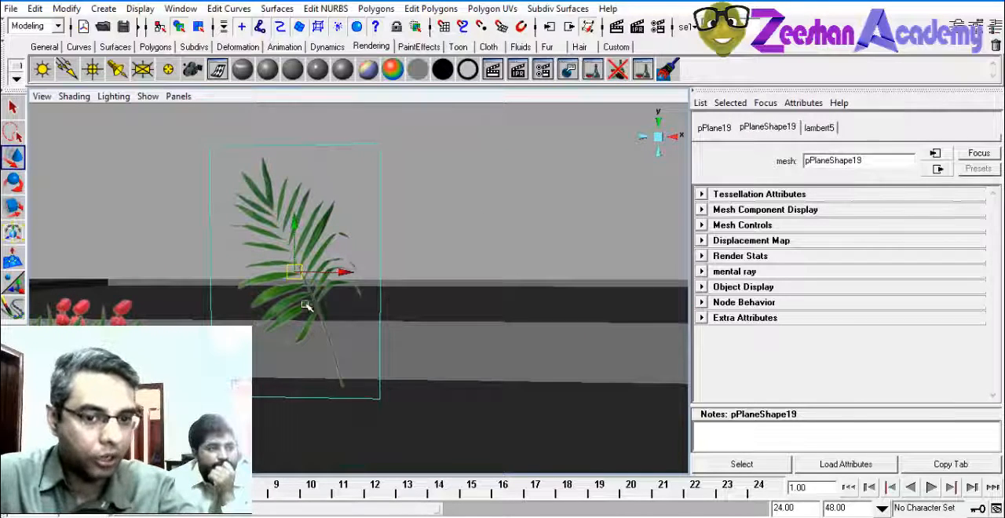
Rotate the duplicated leaf plane and shift it so that it crosses the original leaf
{"action": "left_click_drag", "start_coordinate": [325, 292], "coordinate": [235, 346]}
{"action": "left_click_drag", "start_coordinate": [220, 251], "coordinate": [257, 311]}
{"action": "key", "text": "w"}
{"action": "left_click_drag", "start_coordinate": [311, 271], "coordinate": [338, 269]}
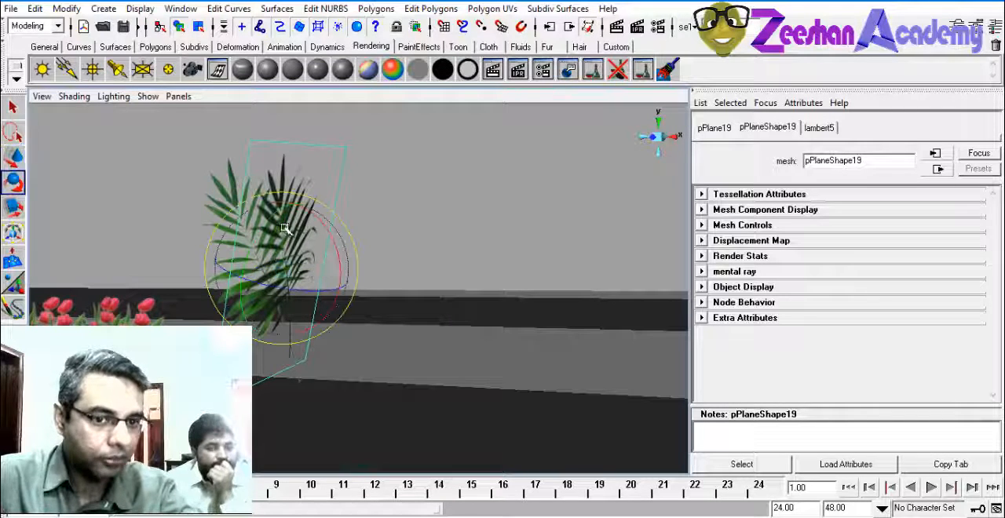
{"action": "left_click_drag", "start_coordinate": [279, 175], "coordinate": [220, 305], "text": "alt"}
Duplicate the rotated leaf plane and turn the third plane to a different angle from the other two
{"action": "key", "text": "ctrl+d"}
{"action": "key", "text": "w"}
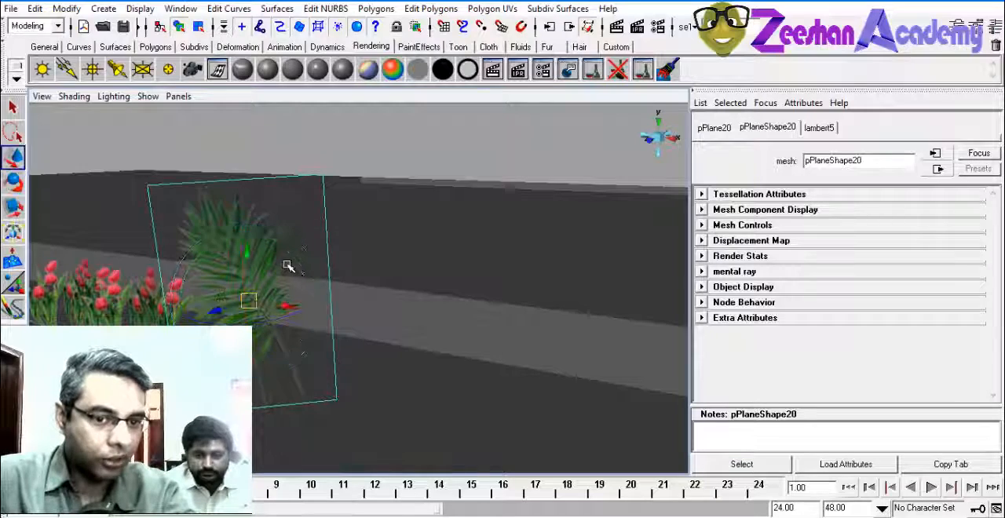
{"action": "key", "text": "e"}
{"action": "left_click_drag", "start_coordinate": [291, 263], "coordinate": [367, 308]}
{"action": "key", "text": "w"}
{"action": "left_click_drag", "start_coordinate": [367, 308], "coordinate": [406, 347], "text": "alt"}
{"action": "key", "text": "e"}
{"action": "key", "text": "w"}
{"action": "key", "text": "e"}
Position the third leaf plane beside the other two and add a fourth duplicate placed across the cluster
{"action": "left_click_drag", "start_coordinate": [482, 265], "coordinate": [442, 328]}
{"action": "key", "text": "w"}
{"action": "key", "text": "e"}
{"action": "key", "text": "w"}
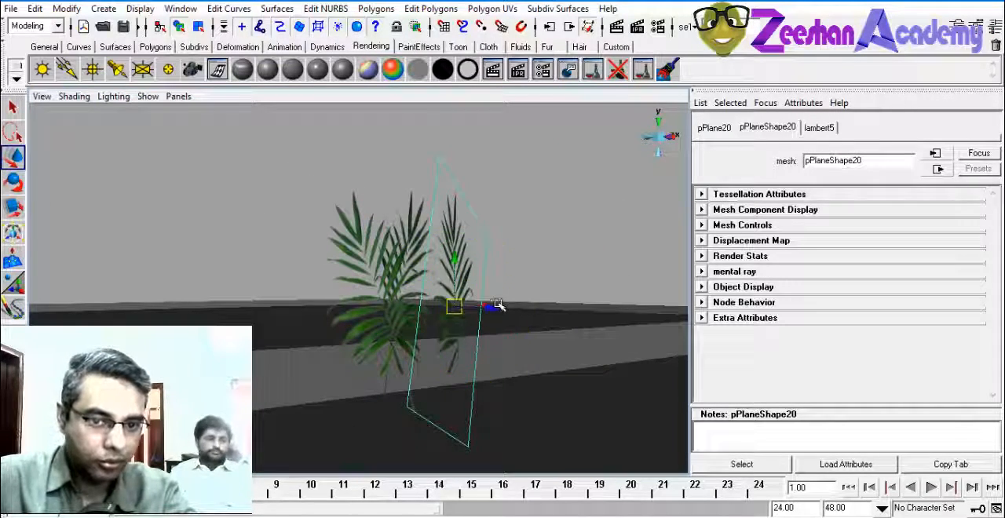
{"action": "left_click_drag", "start_coordinate": [463, 307], "coordinate": [403, 312], "text": "alt"}
{"action": "key", "text": "w"}
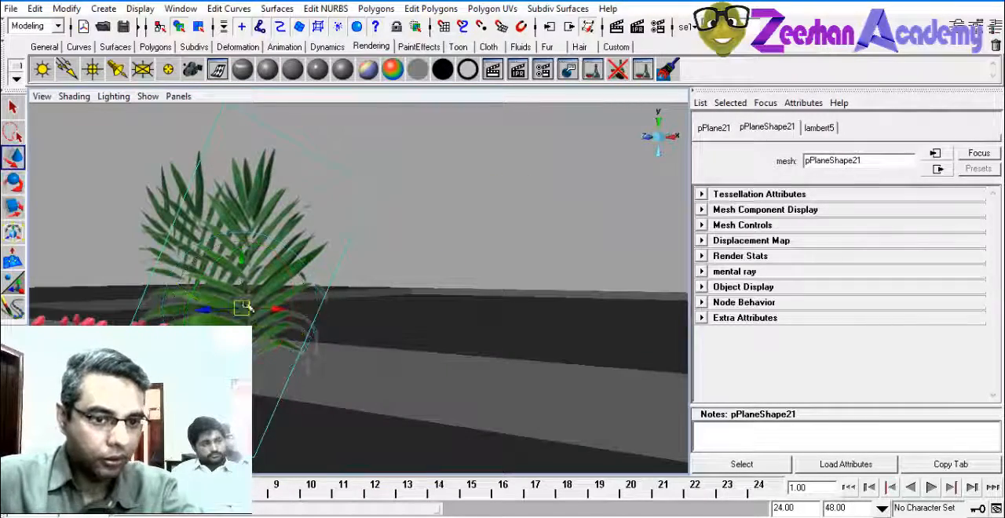
{"action": "left_click_drag", "start_coordinate": [203, 306], "coordinate": [385, 307]}
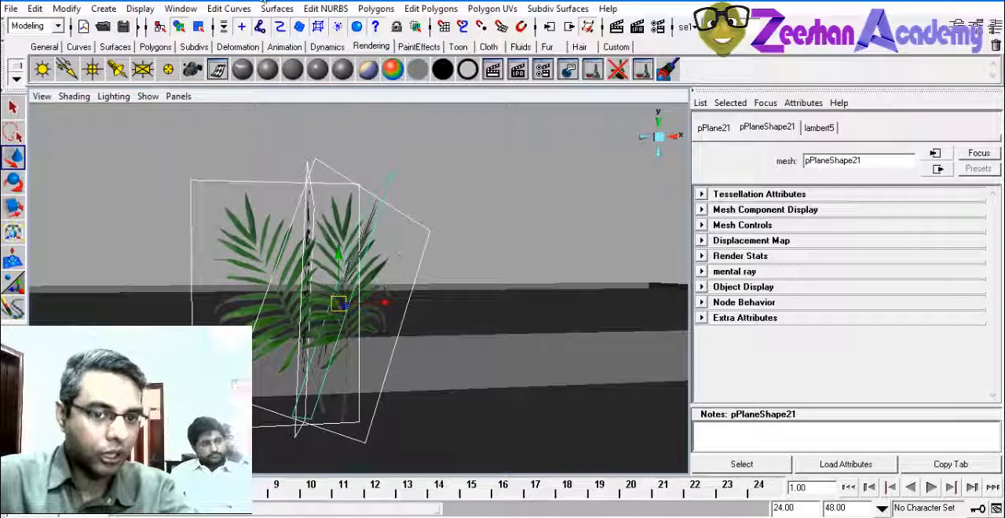
Combine the four leaf planes into one mesh and center its pivot
{"action": "left_click", "coordinate": [376, 8]}
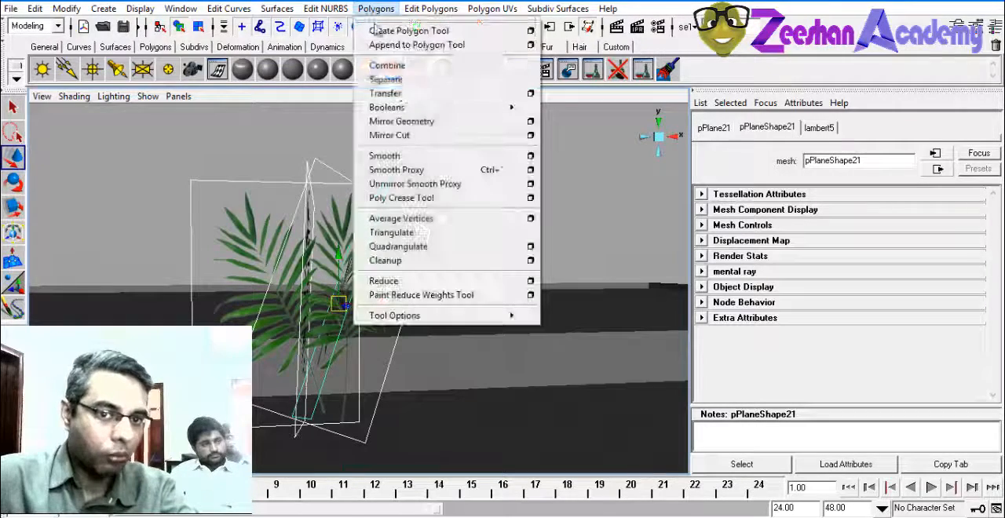
{"action": "left_click", "coordinate": [405, 69]}
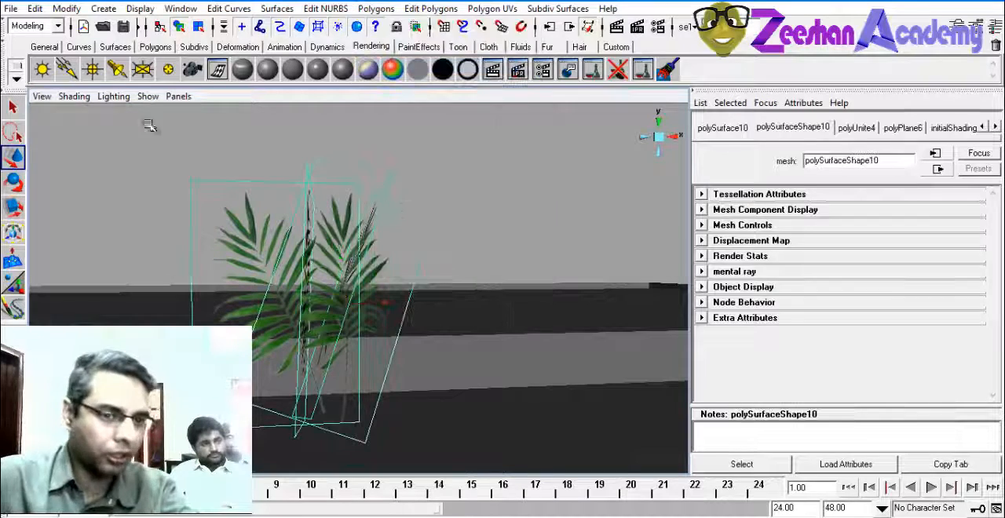
{"action": "left_click", "coordinate": [67, 8]}
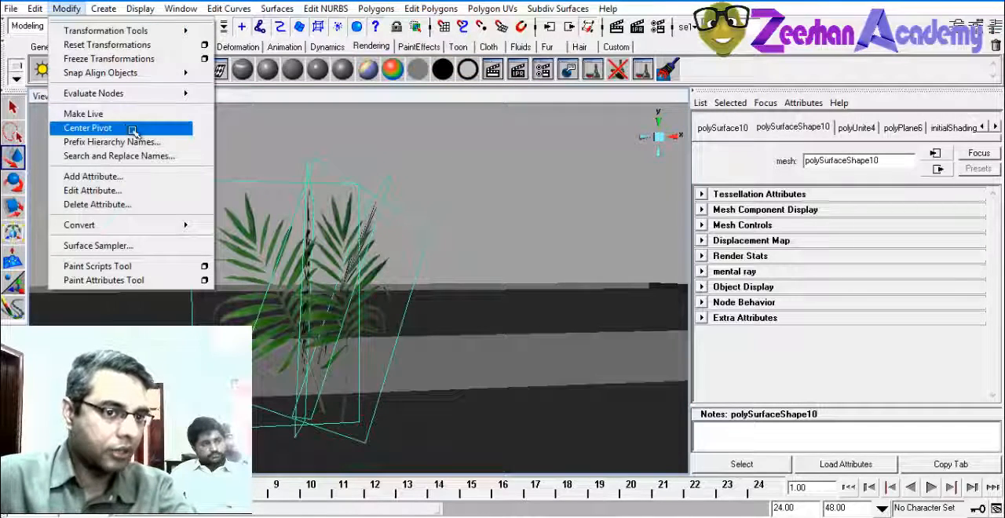
{"action": "left_click", "coordinate": [88, 128]}
{"action": "left_click_drag", "start_coordinate": [509, 205], "coordinate": [471, 300], "text": "alt"}
{"action": "right_click_drag", "start_coordinate": [471, 300], "coordinate": [464, 199], "text": "alt"}
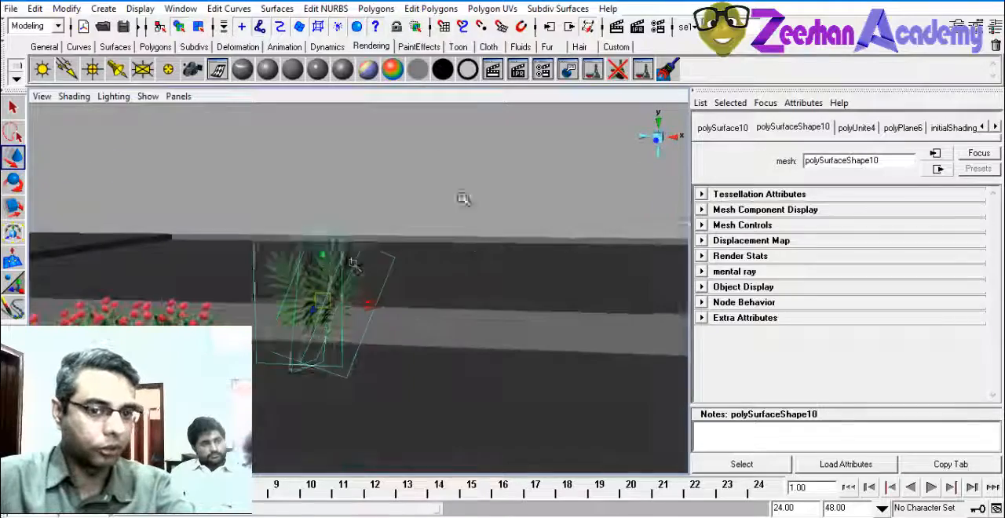
{"action": "left_click", "coordinate": [465, 221]}
{"action": "left_click_drag", "start_coordinate": [361, 318], "coordinate": [447, 265], "text": "alt"}
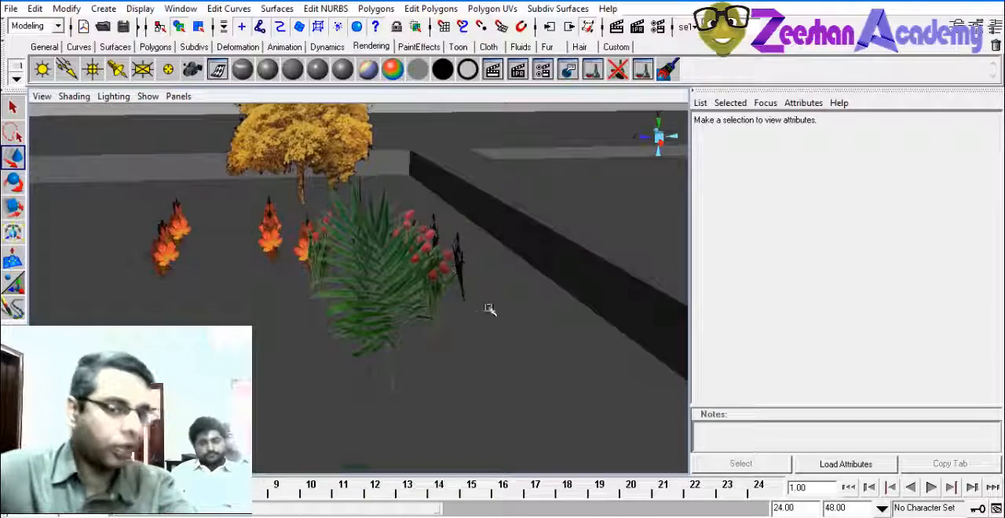
{"action": "left_click_drag", "start_coordinate": [488, 310], "coordinate": [322, 370], "text": "alt"}
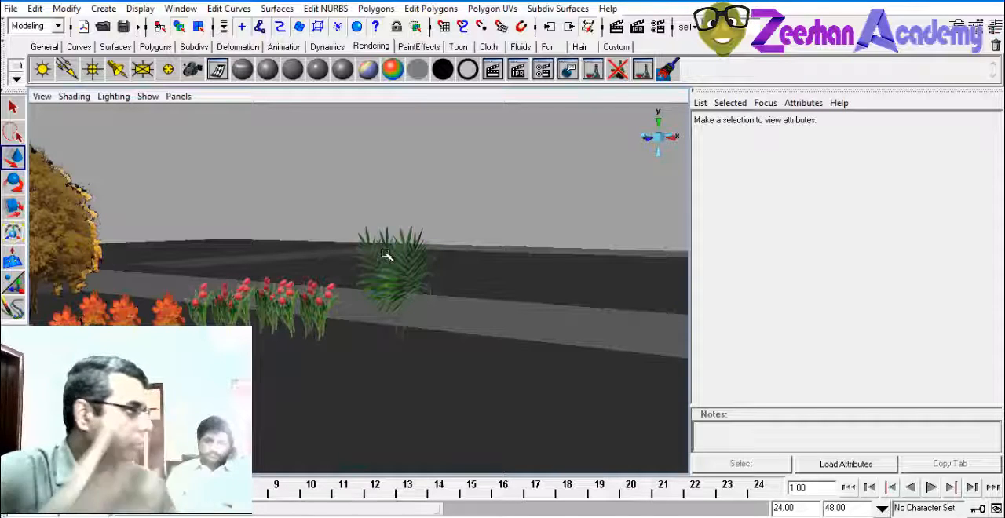
Duplicate the combined palm plant beside the original and separate the copy into individual planes
{"action": "left_click_drag", "start_coordinate": [386, 272], "coordinate": [424, 268], "text": "alt"}
{"action": "left_click", "coordinate": [282, 250]}
{"action": "scroll", "coordinate": [271, 245], "scroll_direction": "up", "scroll_amount": 1}
{"action": "left_click_drag", "start_coordinate": [267, 231], "coordinate": [550, 269], "text": "alt"}
{"action": "key", "text": "ctrl+d"}
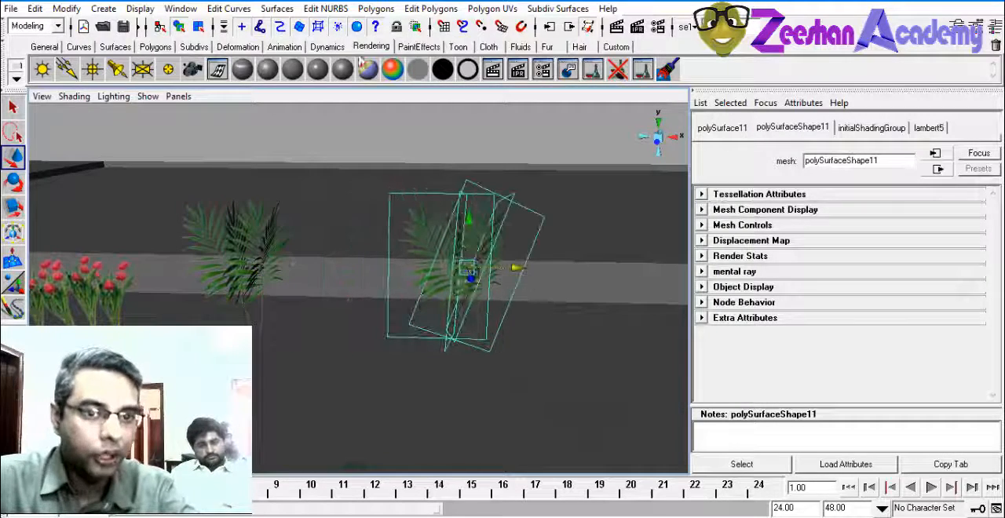
{"action": "left_click", "coordinate": [376, 8]}
{"action": "left_click", "coordinate": [387, 79]}
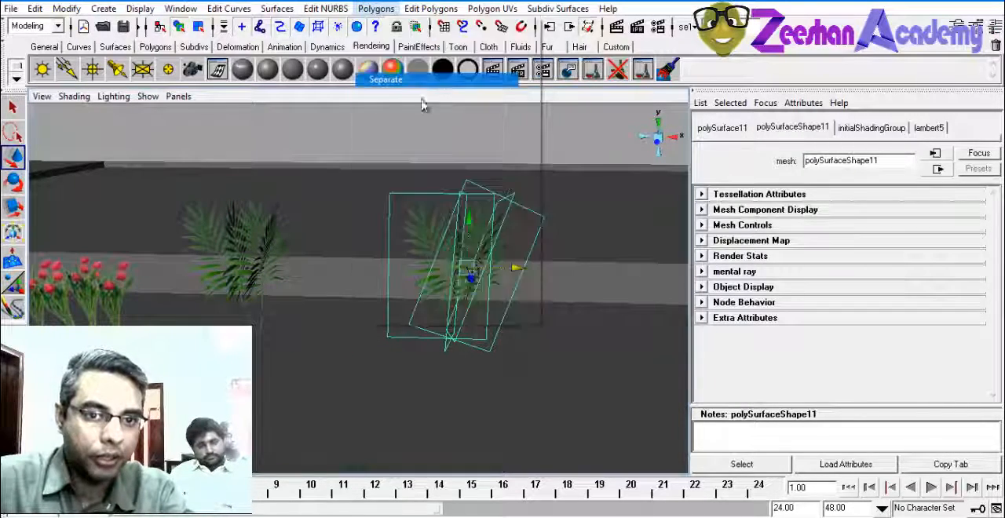
Delete three leaf planes of the separated copy, keeping a single plane
{"action": "key", "text": "Delete"}
{"action": "left_click", "coordinate": [506, 239]}
{"action": "key", "text": "Delete"}
{"action": "left_click", "coordinate": [509, 246]}
{"action": "left_click", "coordinate": [503, 244]}
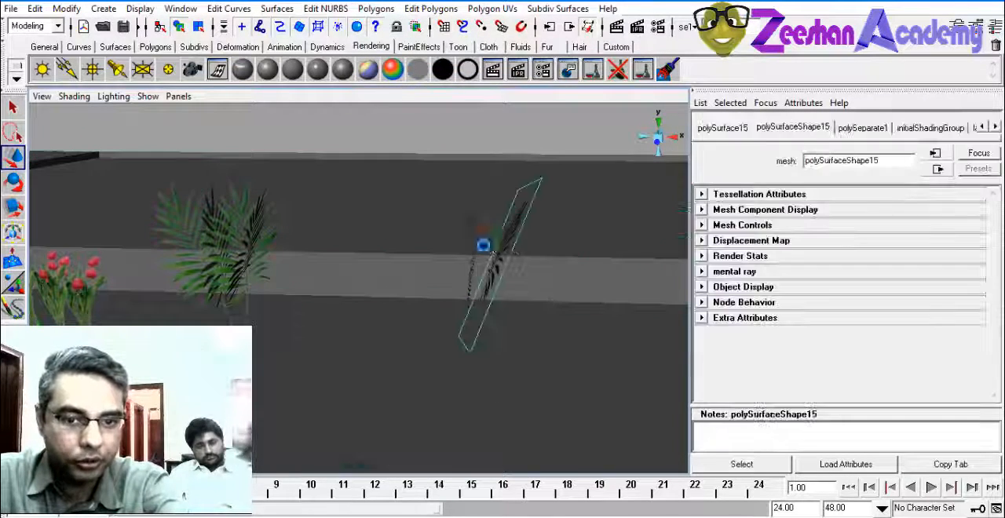
{"action": "key", "text": "Delete"}
{"action": "left_click", "coordinate": [475, 244]}
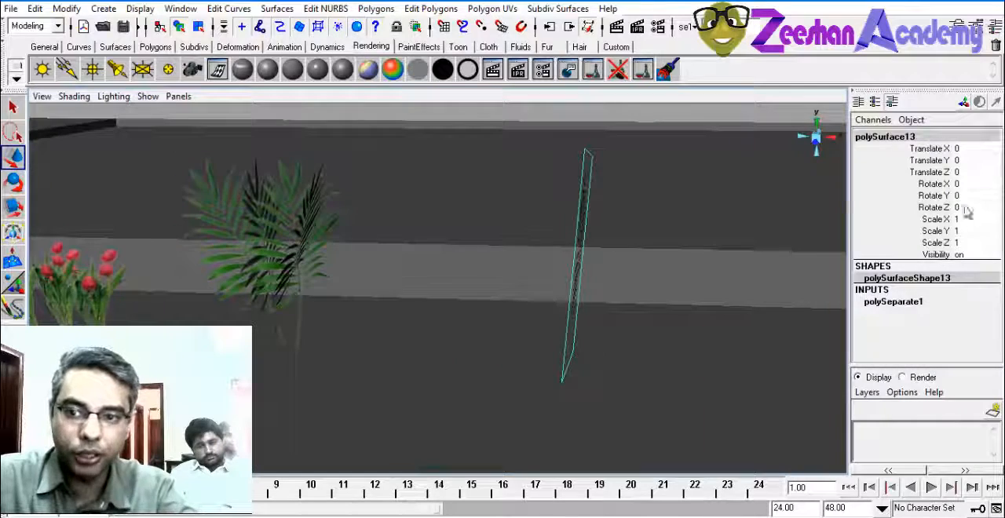
Center the remaining leaf plane's pivot and set its Rotate Y to 90
{"action": "left_click_drag", "start_coordinate": [634, 269], "coordinate": [596, 233], "text": "alt"}
{"action": "key", "text": "e"}
{"action": "left_click", "coordinate": [75, 9]}
{"action": "left_click", "coordinate": [119, 128]}
{"action": "double_click", "coordinate": [968, 194]}
{"action": "type", "text": "90"}
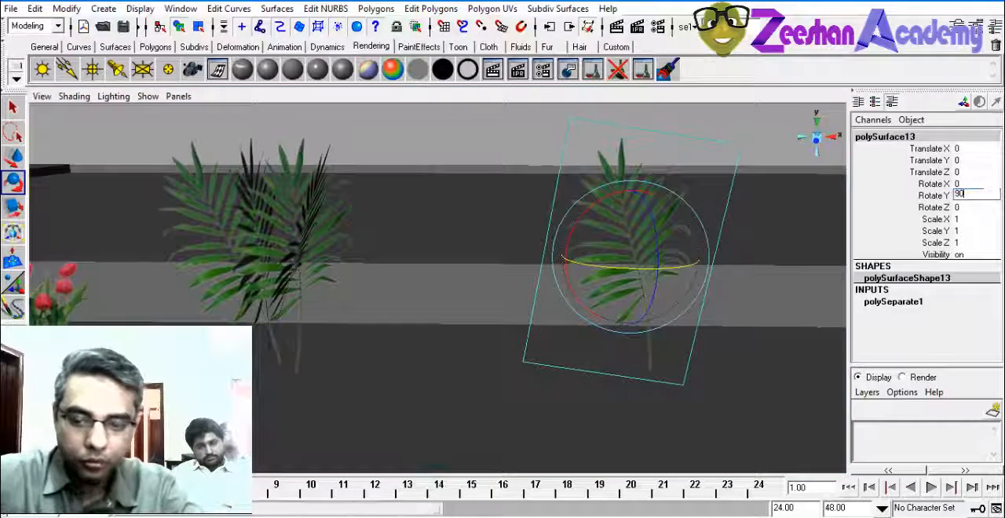
{"action": "key", "text": "Return"}
Tilt the leaf plane slightly about X, then add a duplicate rotated about Y so the two planes cross
{"action": "left_click_drag", "start_coordinate": [664, 237], "coordinate": [621, 280], "text": "alt"}
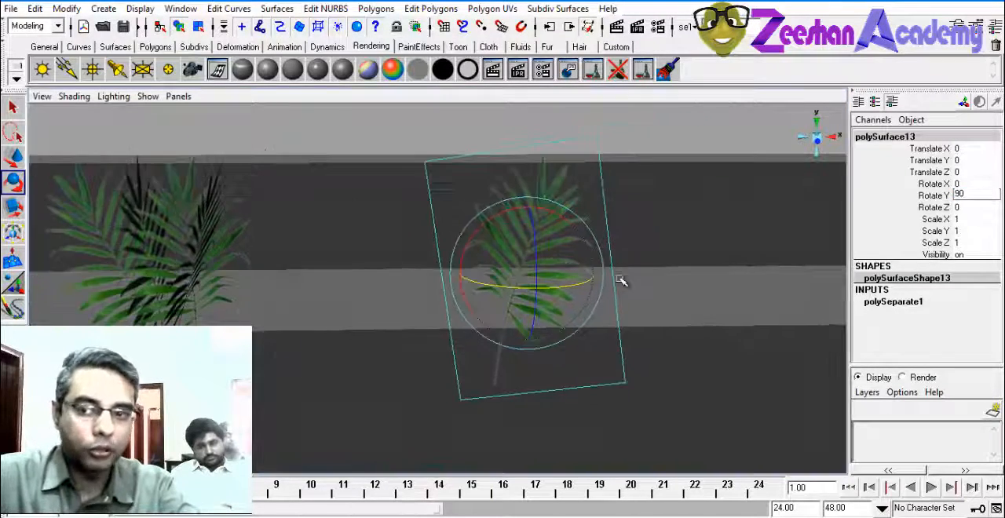
{"action": "left_click_drag", "start_coordinate": [558, 217], "coordinate": [565, 226]}
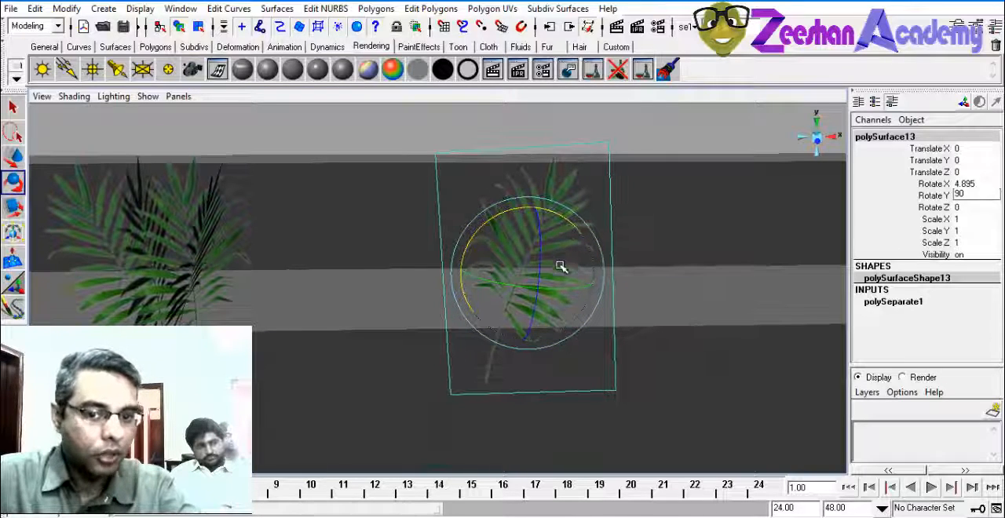
{"action": "left_click", "coordinate": [525, 286]}
{"action": "left_click_drag", "start_coordinate": [562, 286], "coordinate": [479, 279]}
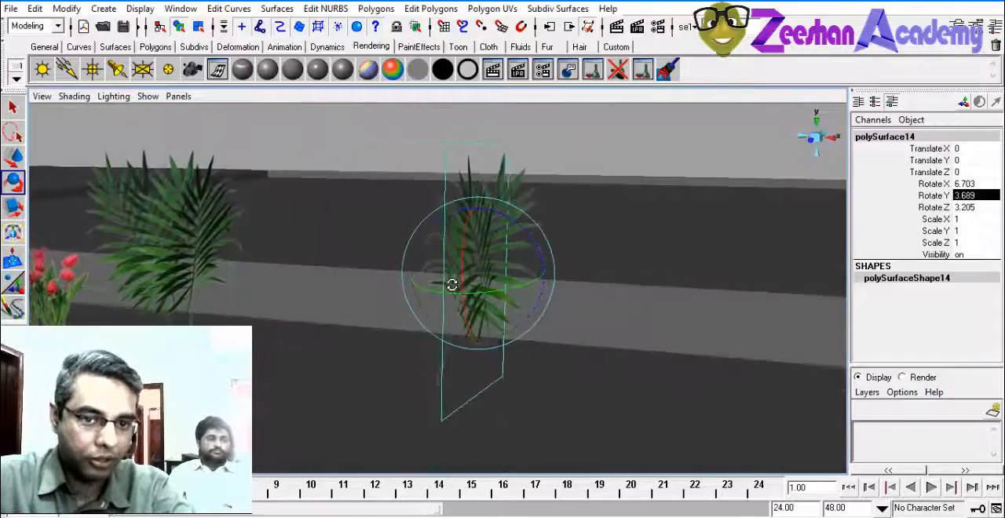
{"action": "left_click", "coordinate": [597, 165]}
{"action": "left_click_drag", "start_coordinate": [556, 307], "coordinate": [314, 271], "text": "alt"}
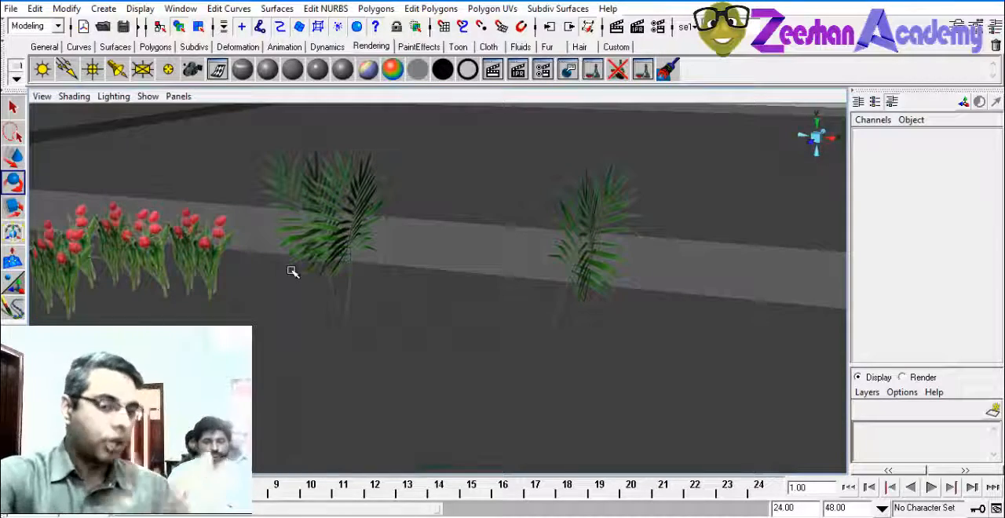
{"action": "left_click_drag", "start_coordinate": [393, 197], "coordinate": [384, 275], "text": "alt"}
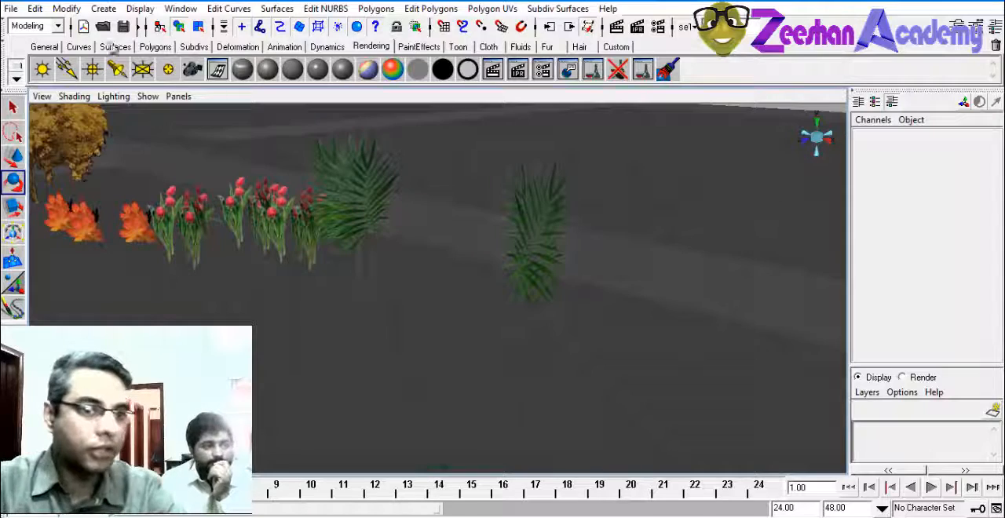
Create a new polygon plane, scale it uniformly to 16.418 and raise it to Y 9.433
{"action": "left_click", "coordinate": [115, 47]}
{"action": "left_click", "coordinate": [164, 50]}
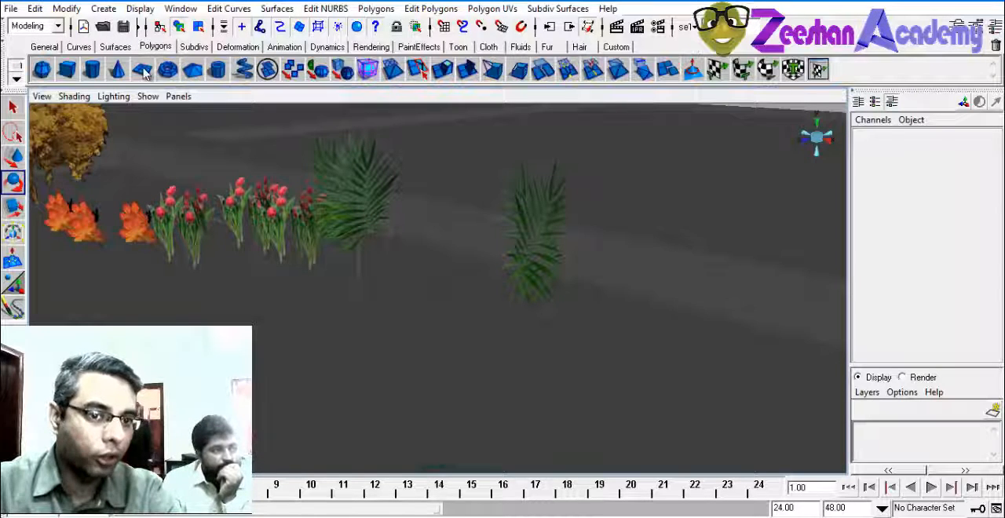
{"action": "left_click", "coordinate": [143, 70]}
{"action": "left_click_drag", "start_coordinate": [342, 303], "coordinate": [318, 330], "text": "alt"}
{"action": "key", "text": "r"}
{"action": "key", "text": "w"}
{"action": "key", "text": "r"}
{"action": "left_click_drag", "start_coordinate": [109, 276], "coordinate": [208, 280]}
{"action": "key", "text": "w"}
{"action": "left_click_drag", "start_coordinate": [104, 259], "coordinate": [124, 128]}
{"action": "key", "text": "f"}
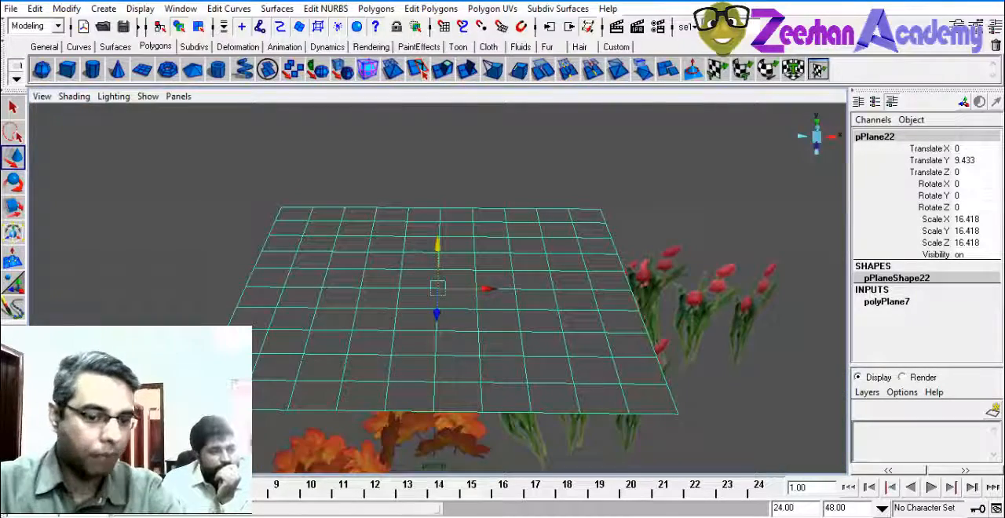
Open the cactus picture OS38100 from the Plants folder in Photoshop and select its white background with the Magic Wand
{"action": "mouse_move", "coordinate": [251, 516]}
{"action": "left_click", "coordinate": [278, 475]}
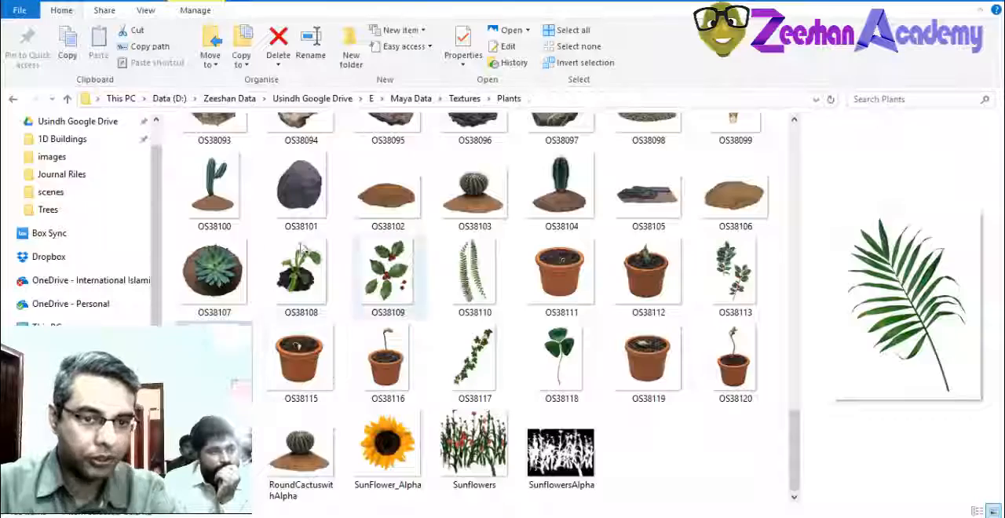
{"action": "left_click", "coordinate": [212, 187]}
{"action": "scroll", "coordinate": [541, 239], "scroll_direction": "up", "scroll_amount": 3}
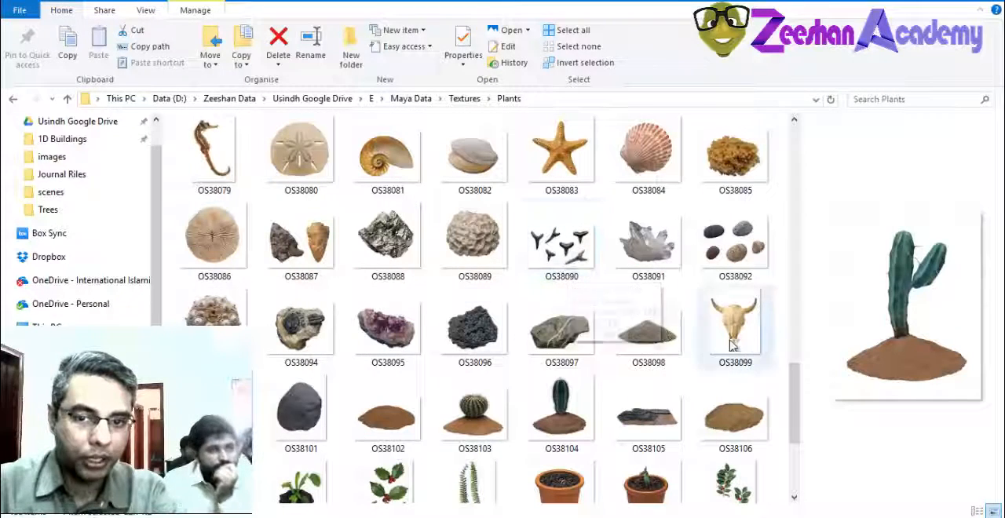
{"action": "scroll", "coordinate": [655, 354], "scroll_direction": "down", "scroll_amount": 3}
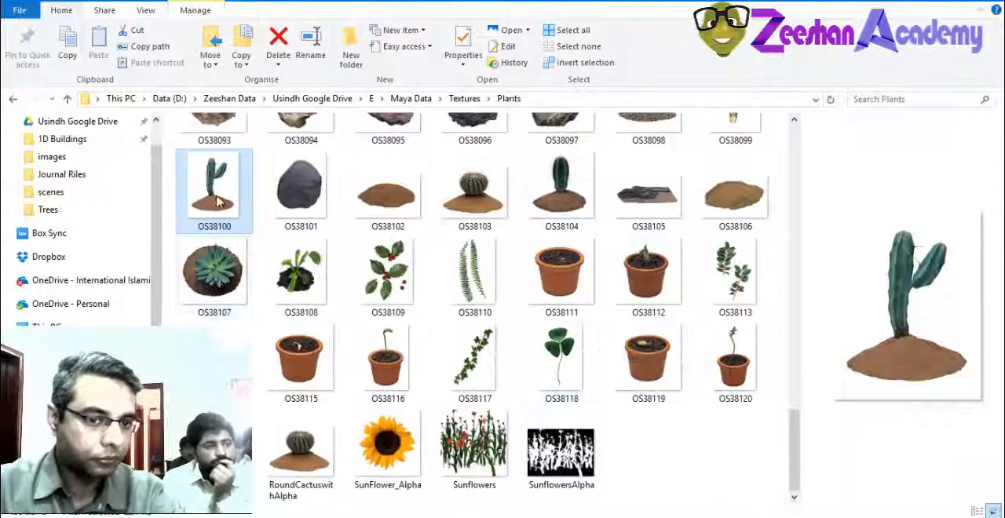
{"action": "mouse_move", "coordinate": [229, 201]}
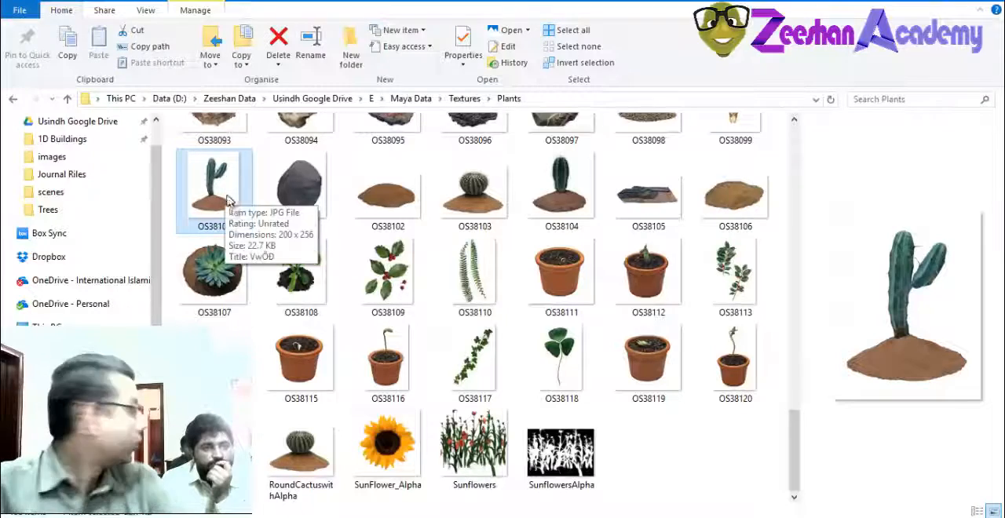
{"action": "left_click_drag", "start_coordinate": [229, 216], "coordinate": [471, 339]}
{"action": "left_click_drag", "start_coordinate": [227, 273], "coordinate": [447, 417]}
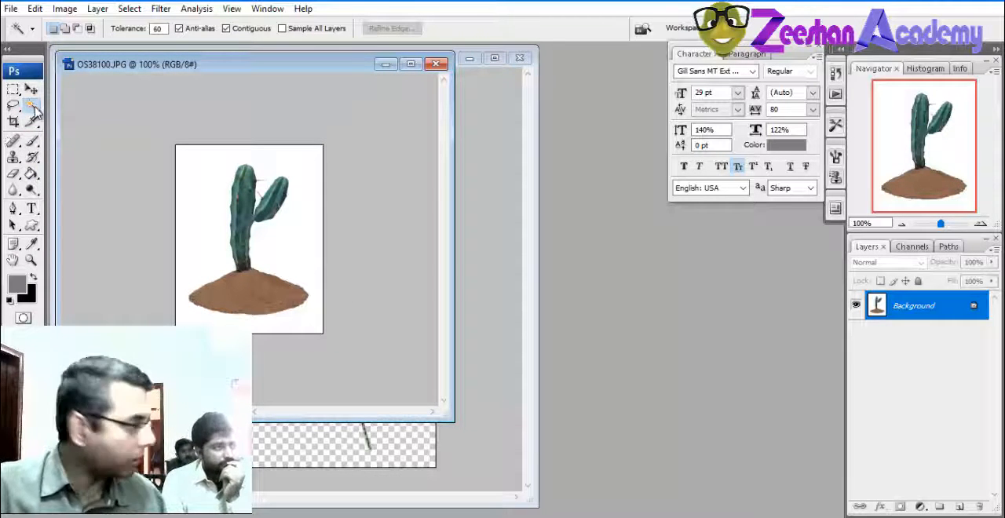
{"action": "left_click", "coordinate": [179, 193]}
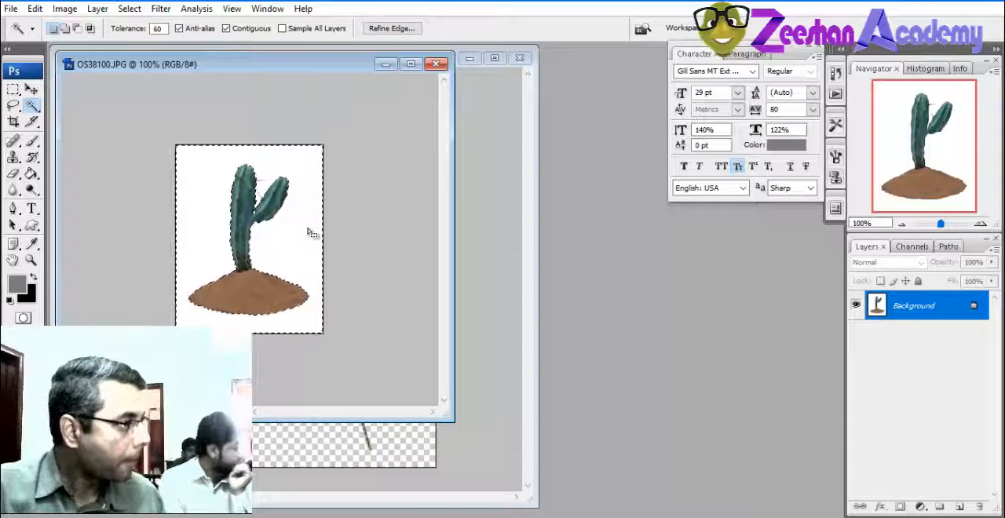
Drop the current selection and outline the cactus loosely with the Lasso tool
{"action": "left_click", "coordinate": [13, 107]}
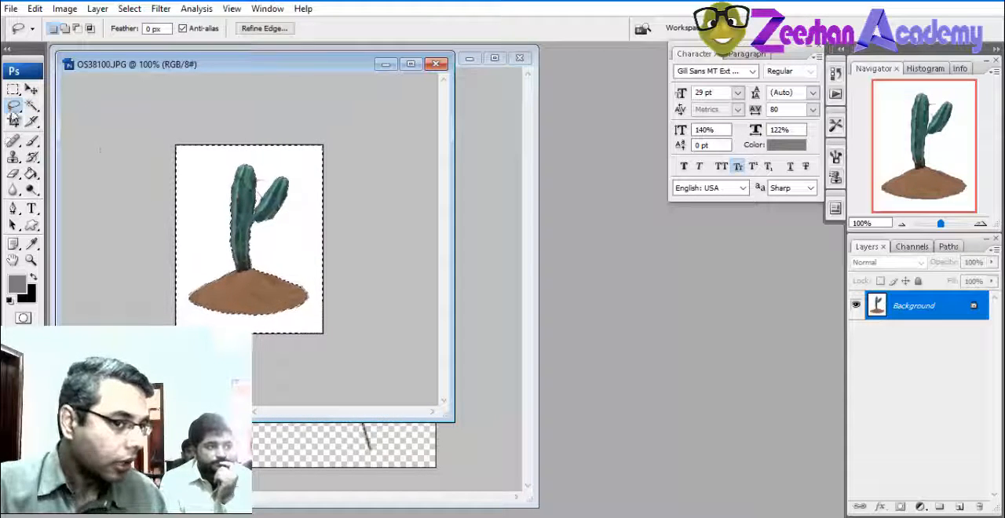
{"action": "key", "text": "ctrl+d"}
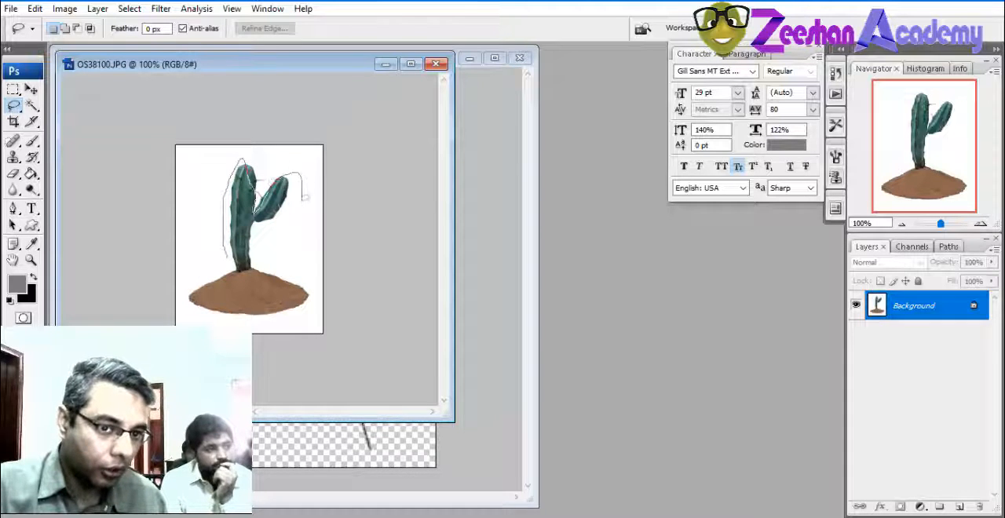
{"action": "left_click_drag", "start_coordinate": [271, 243], "coordinate": [253, 248]}
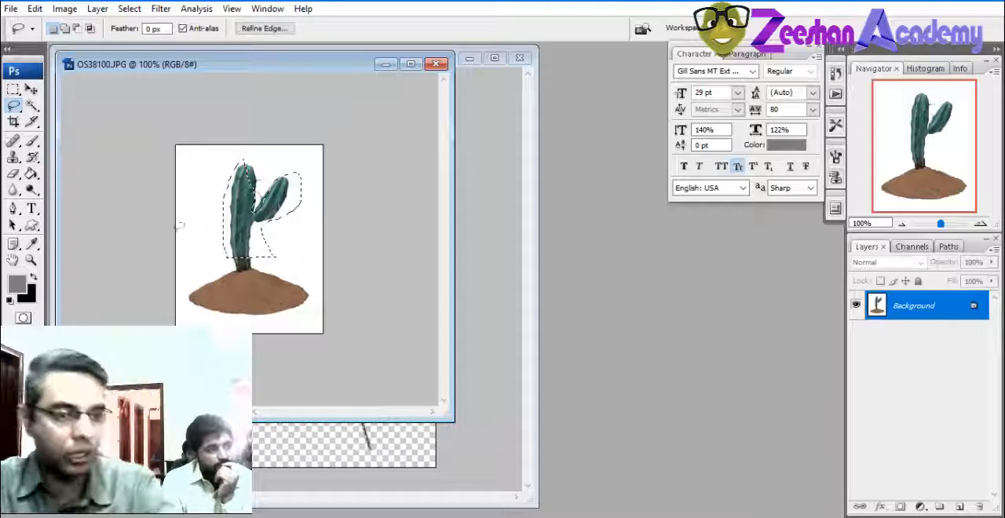
Reselect the white background with the Magic Wand, try to delete it from the Background layer, and undo the deletion
{"action": "left_click", "coordinate": [30, 108]}
{"action": "left_click", "coordinate": [202, 212]}
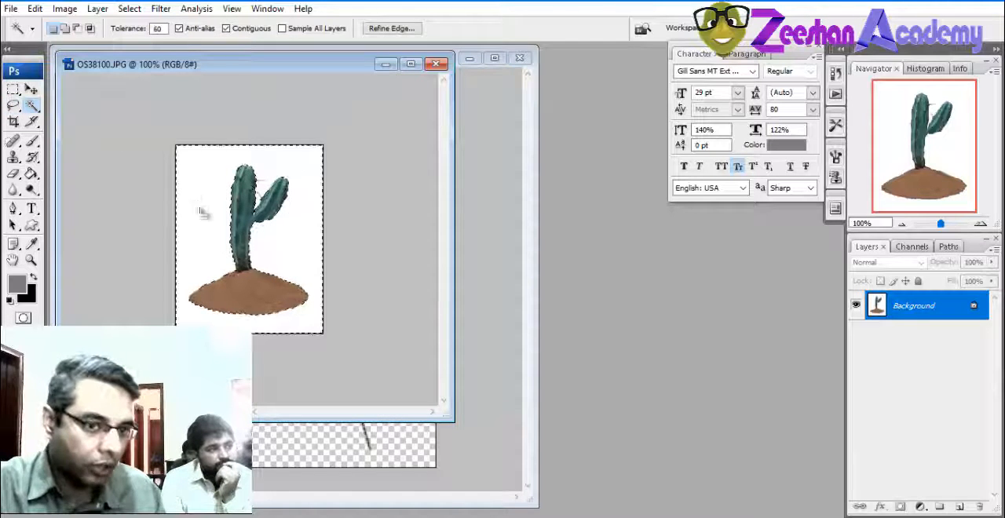
{"action": "key", "text": "Delete"}
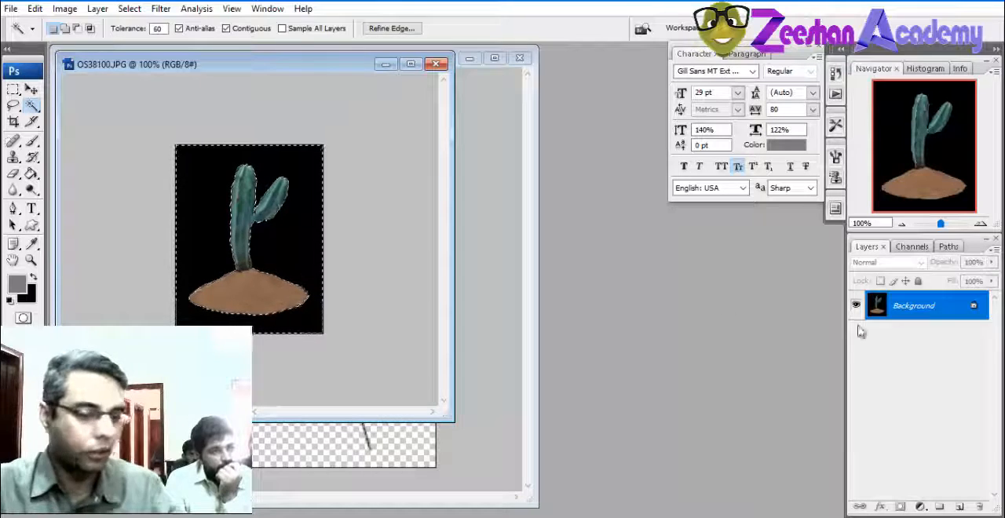
{"action": "key", "text": "ctrl+z"}
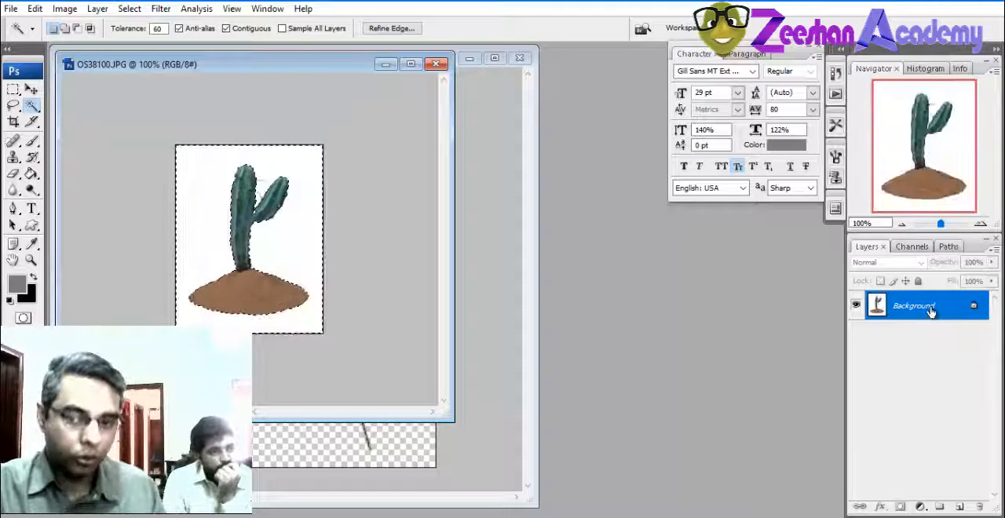
Convert the Background into a regular layer and delete the white area around the cactus to transparency
{"action": "double_click", "coordinate": [931, 312]}
{"action": "left_click", "coordinate": [624, 172]}
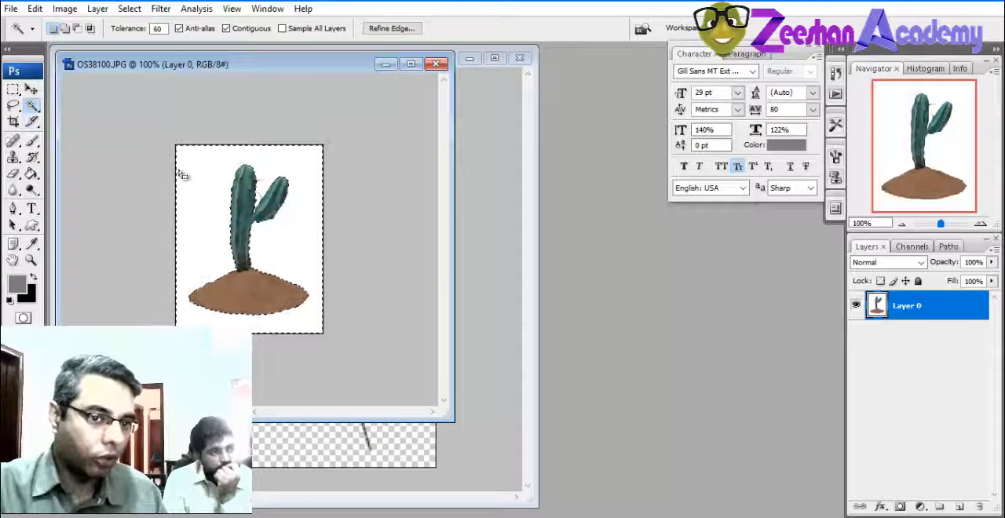
{"action": "left_click", "coordinate": [189, 197]}
{"action": "key", "text": "Delete"}
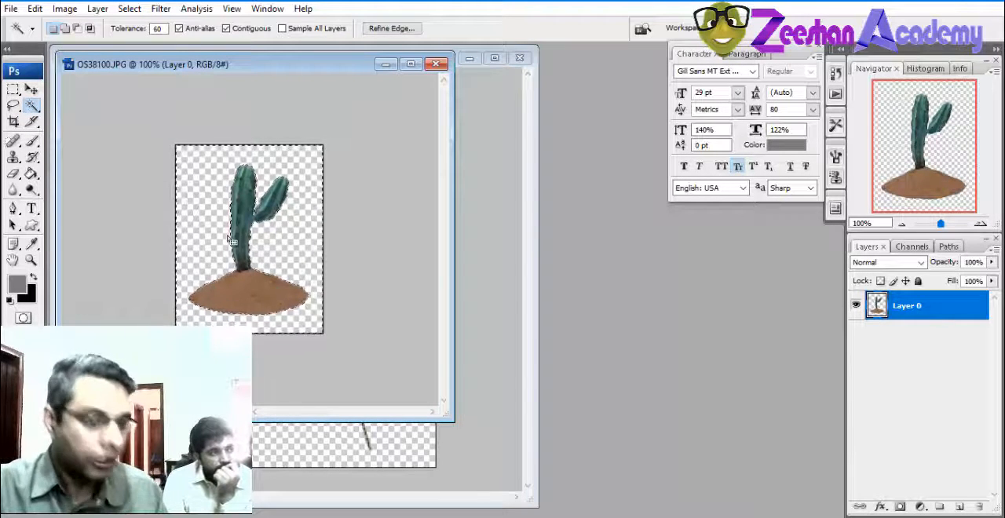
Save the cut-out cactus as an interlaced PNG copy named Cacftus Alpha in the Plants folder
{"action": "left_click", "coordinate": [12, 9]}
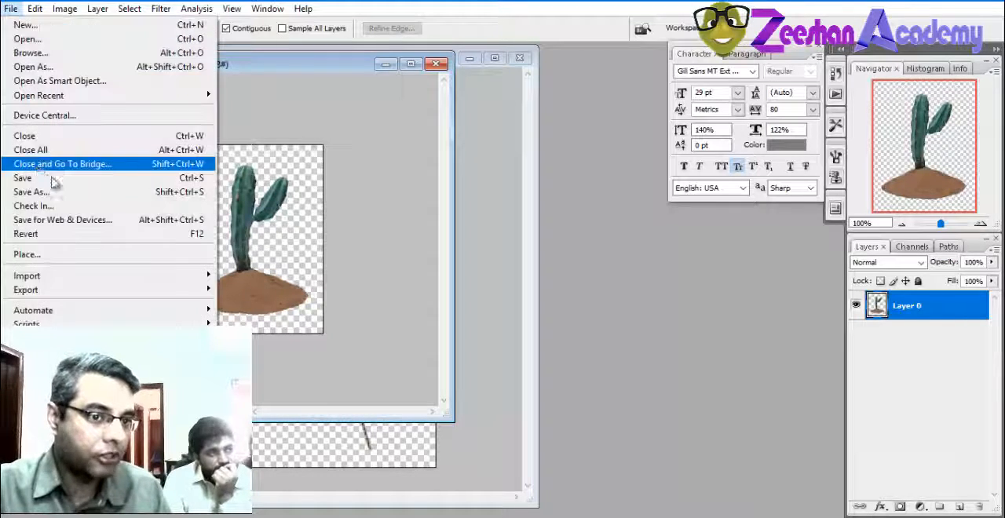
{"action": "left_click", "coordinate": [47, 191]}
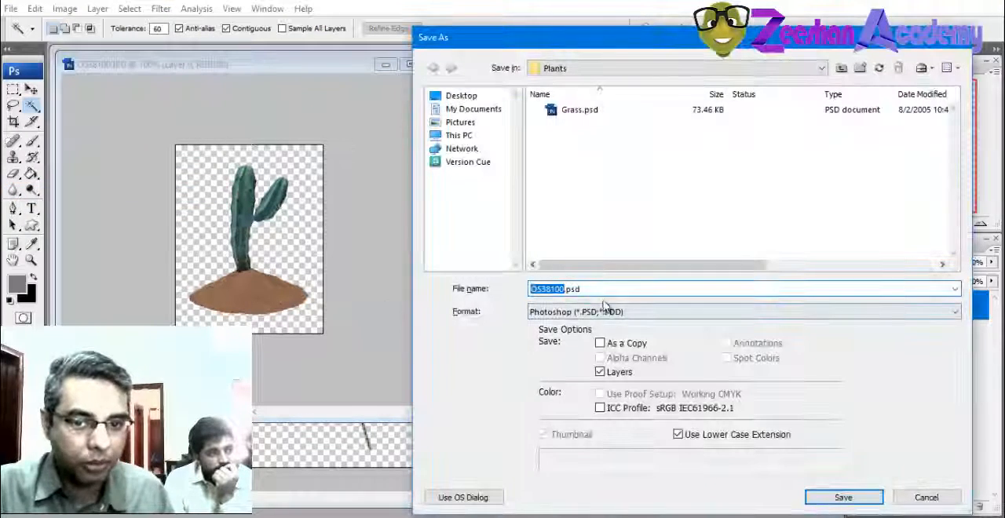
{"action": "left_click", "coordinate": [562, 313]}
{"action": "scroll", "coordinate": [577, 434], "scroll_direction": "down", "scroll_amount": 3}
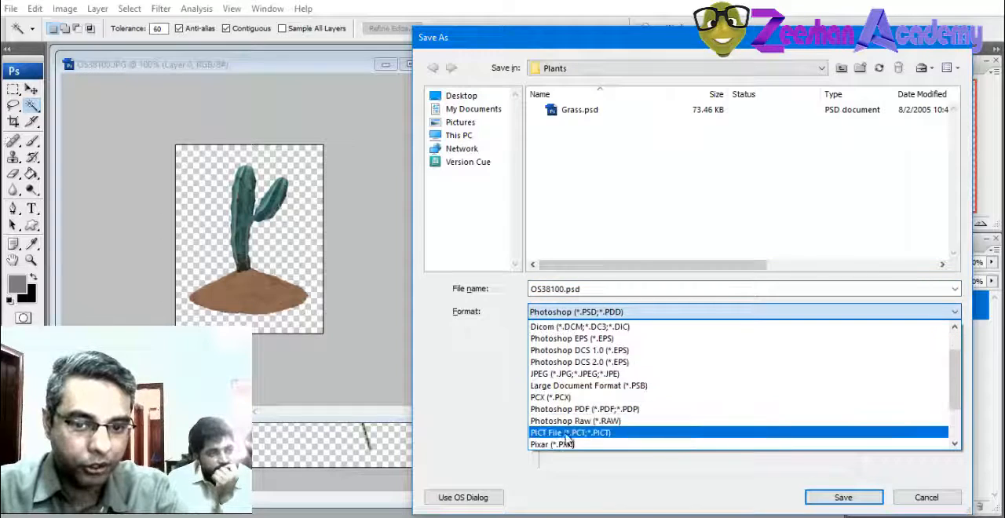
{"action": "left_click", "coordinate": [578, 398]}
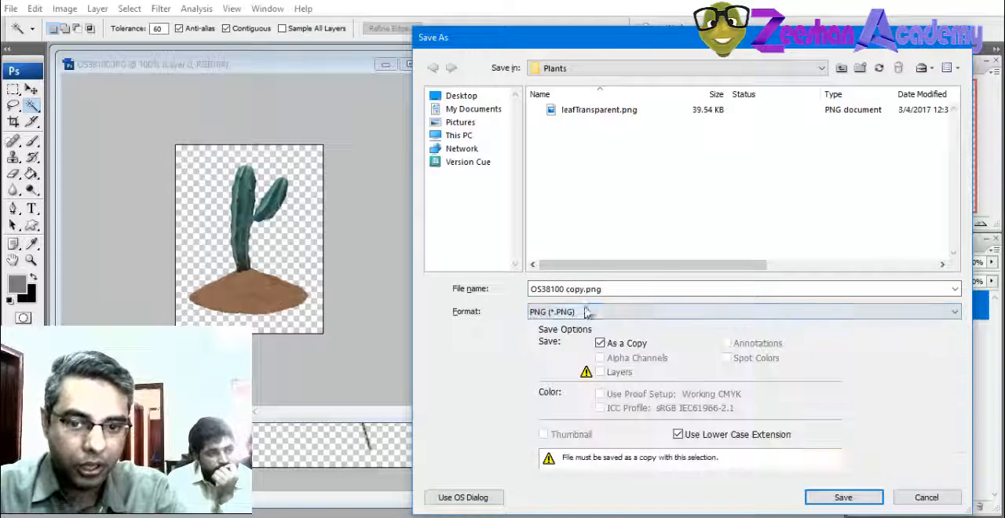
{"action": "type", "text": "c"}
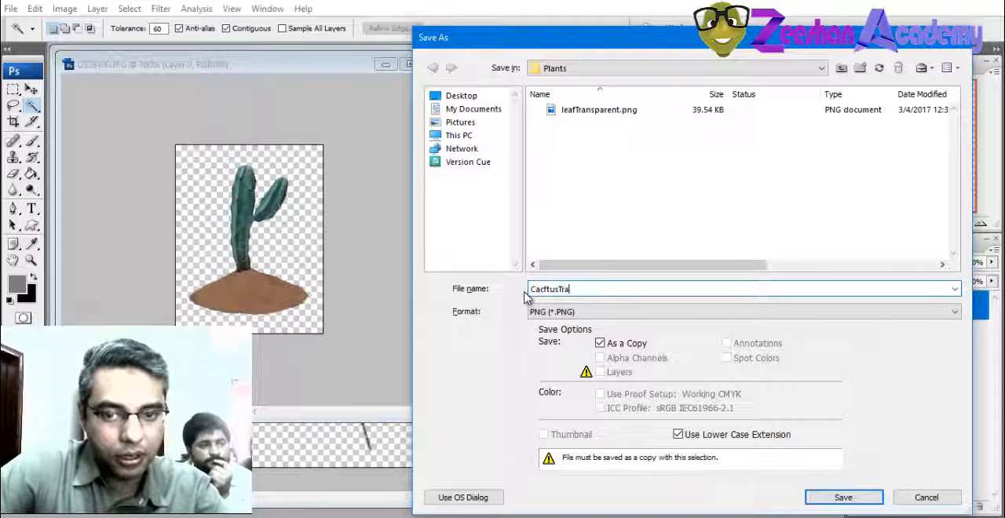
{"action": "type", "text": "acftus Alpha"}
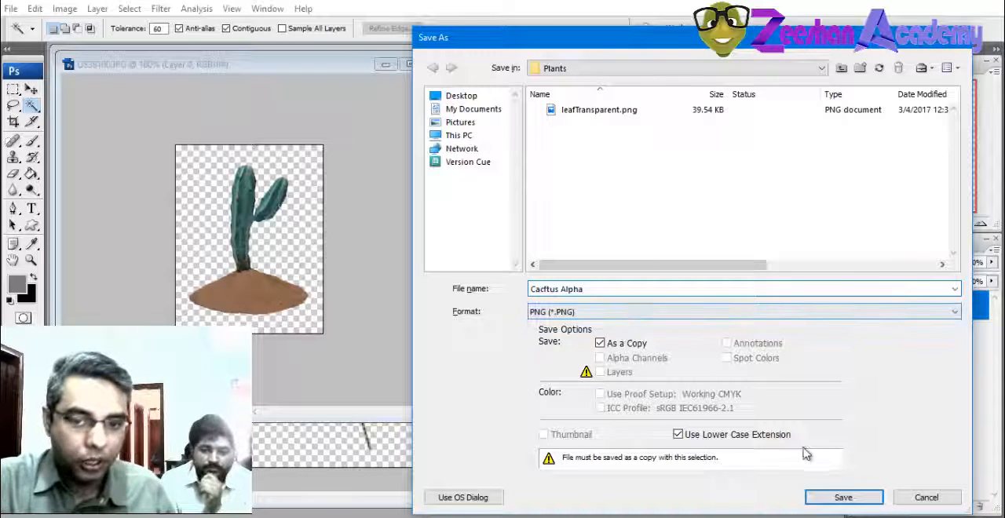
{"action": "left_click", "coordinate": [841, 497]}
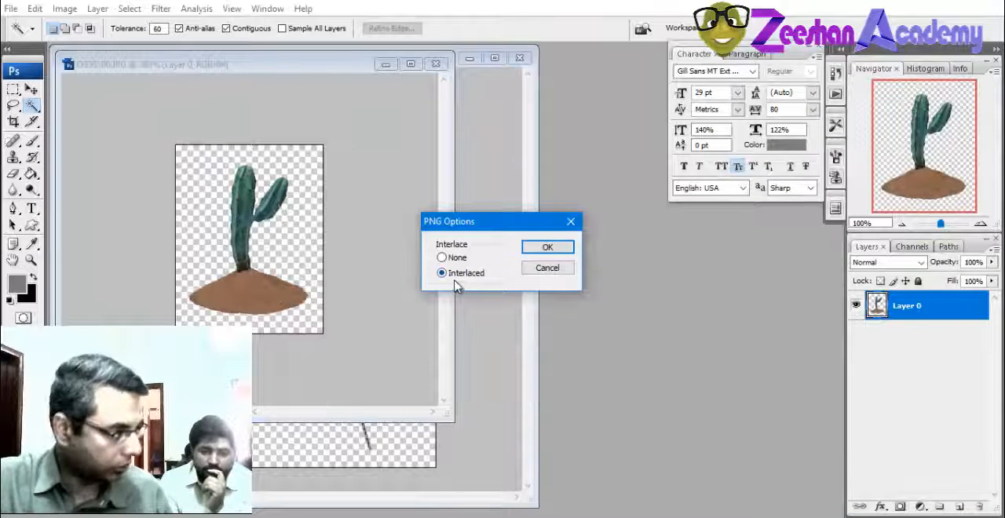
{"action": "left_click", "coordinate": [542, 248]}
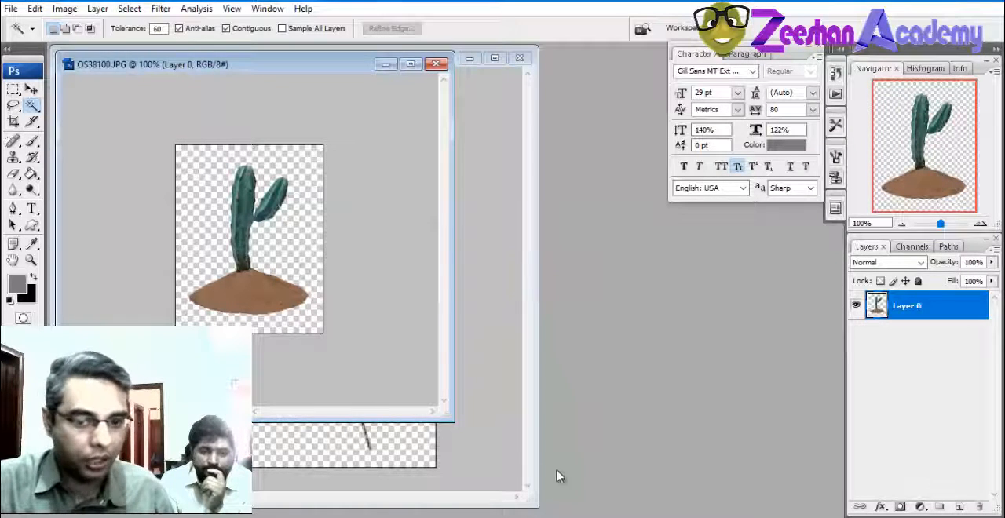
Switch to Maya and stand the new plane upright with Rotate X 90, Rotate Y 0 and Rotate Z 0
{"action": "left_click", "coordinate": [494, 471]}
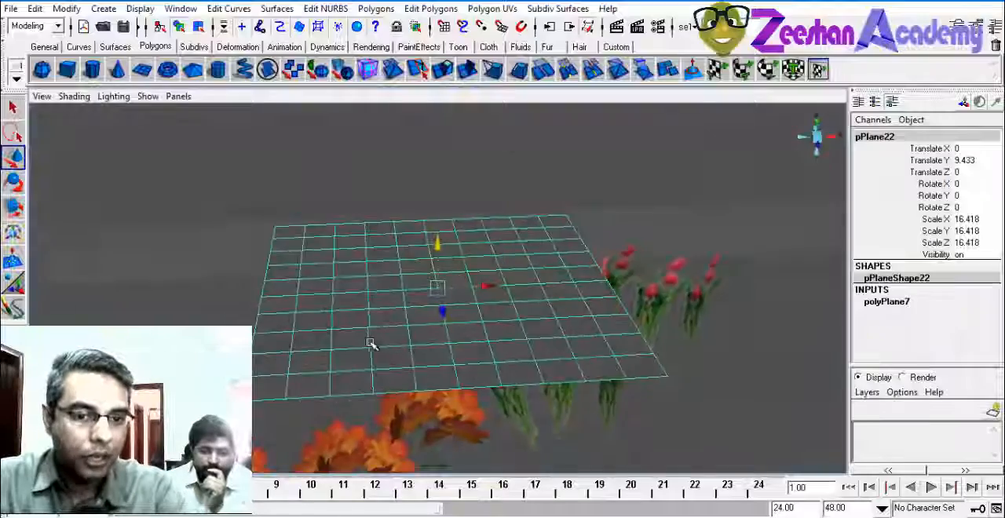
{"action": "left_click_drag", "start_coordinate": [371, 344], "coordinate": [427, 250], "text": "alt"}
{"action": "key", "text": "e"}
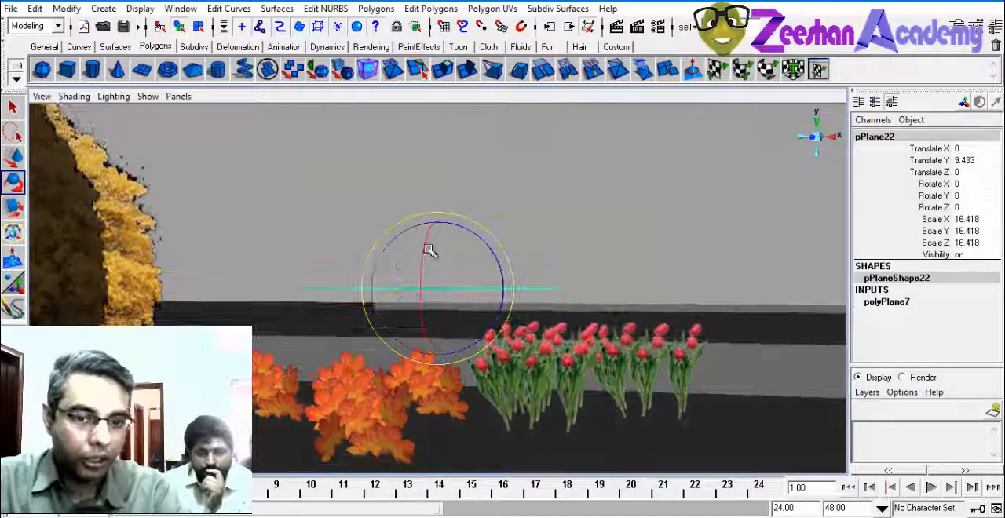
{"action": "left_click_drag", "start_coordinate": [424, 322], "coordinate": [427, 172]}
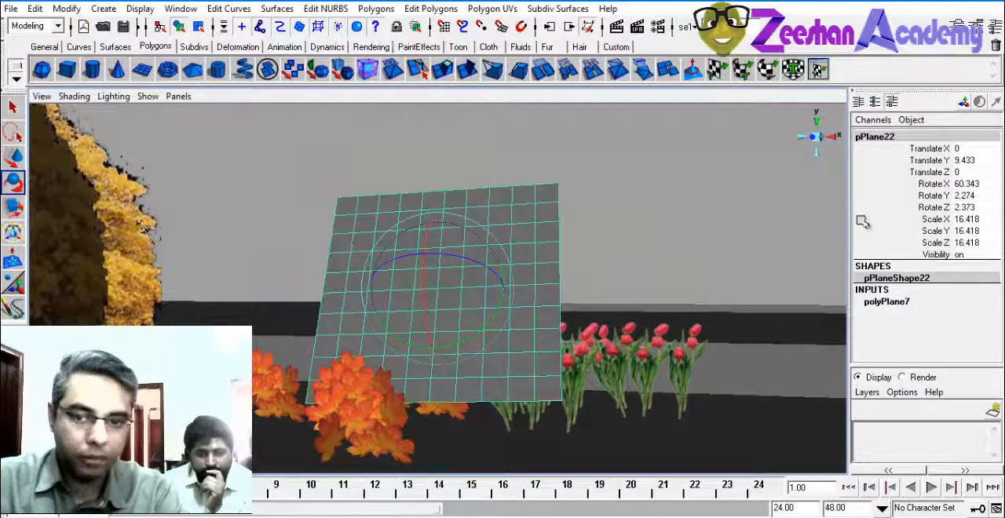
{"action": "double_click", "coordinate": [980, 184]}
{"action": "type", "text": "90"}
{"action": "key", "text": "Tab"}
{"action": "type", "text": "0"}
{"action": "key", "text": "Tab"}
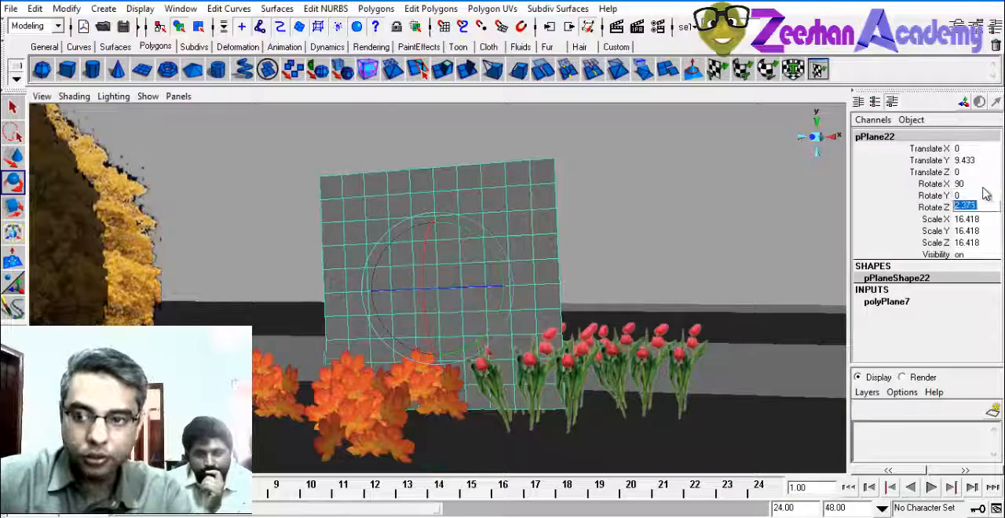
{"action": "type", "text": "0"}
{"action": "key", "text": "Return"}
Set the upright plane's width and height subdivisions to 1
{"action": "left_click_drag", "start_coordinate": [448, 234], "coordinate": [450, 239], "text": "alt"}
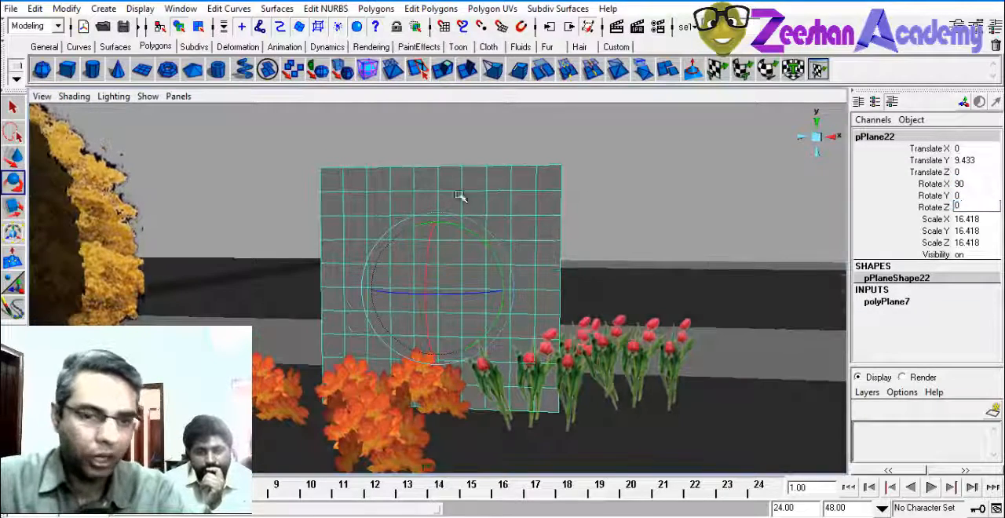
{"action": "left_click", "coordinate": [887, 301]}
{"action": "left_click_drag", "start_coordinate": [953, 337], "coordinate": [953, 347]}
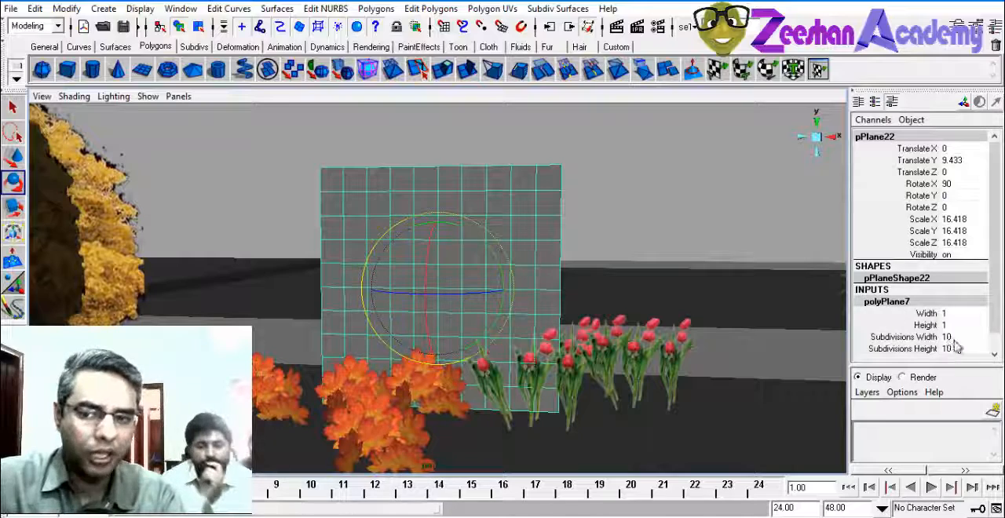
{"action": "type", "text": "1"}
{"action": "key", "text": "Return"}
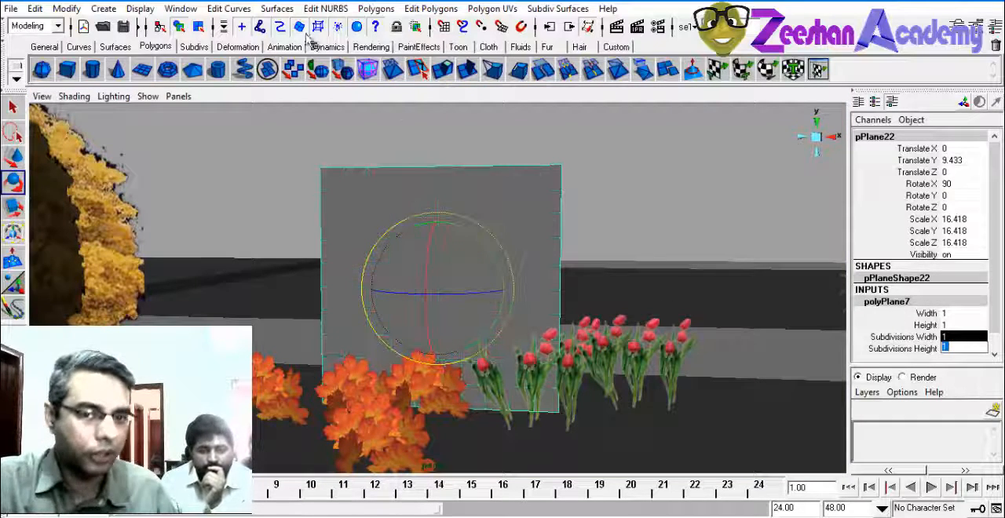
Assign a new Lambert material to the plane and load Cacftus Alpha as its colour file texture
{"action": "left_click", "coordinate": [371, 46]}
{"action": "left_click", "coordinate": [297, 70]}
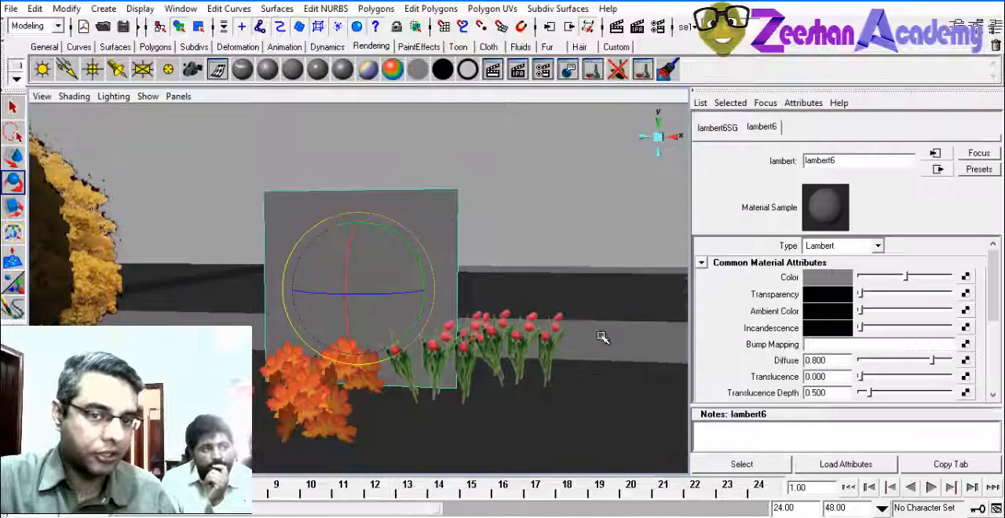
{"action": "left_click", "coordinate": [965, 277]}
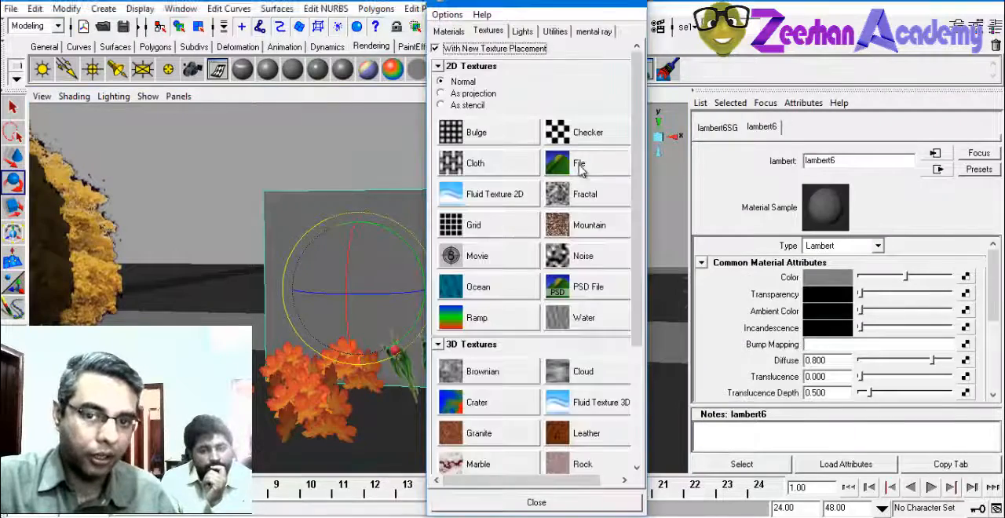
{"action": "left_click", "coordinate": [569, 160]}
{"action": "left_click", "coordinate": [965, 314]}
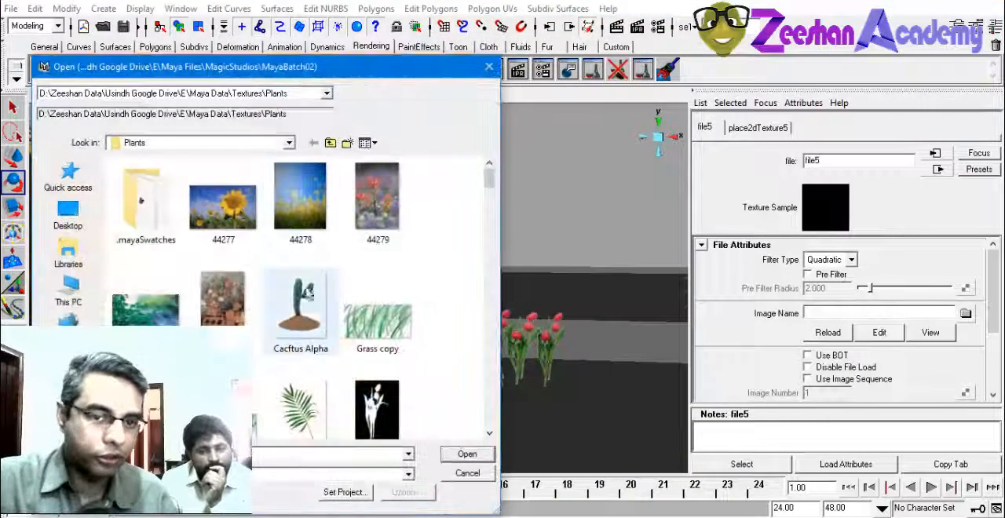
{"action": "left_click", "coordinate": [465, 455]}
{"action": "left_click", "coordinate": [343, 283]}
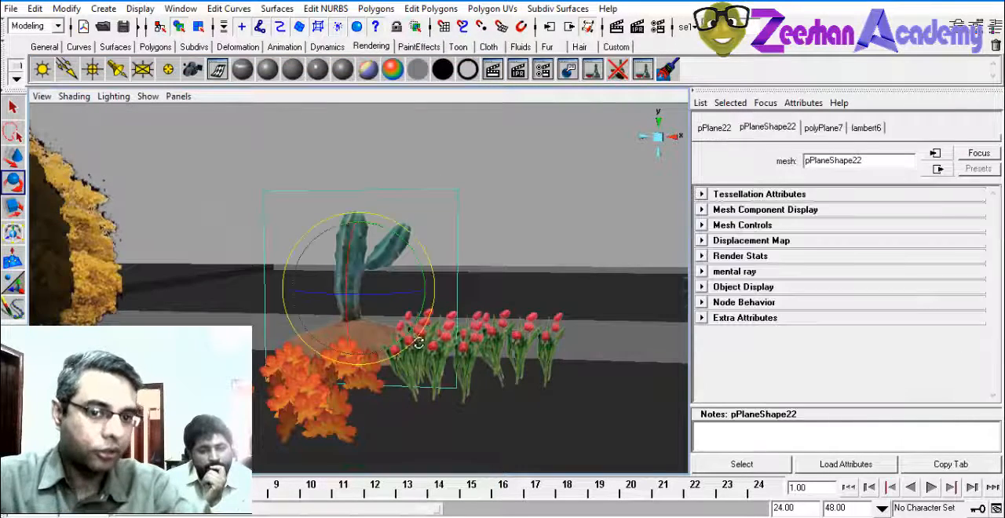
Examine the textured cactus plane among the tree, flowers and palm plants from several angles and distances
{"action": "left_click", "coordinate": [518, 274]}
{"action": "right_click_drag", "start_coordinate": [518, 274], "coordinate": [270, 328], "text": "alt"}
{"action": "mouse_move", "coordinate": [269, 328]}
{"action": "left_mouse_down", "text": "alt"}
{"action": "mouse_move", "coordinate": [295, 315]}
{"action": "mouse_move", "coordinate": [284, 331]}
{"action": "left_mouse_up", "text": "alt"}
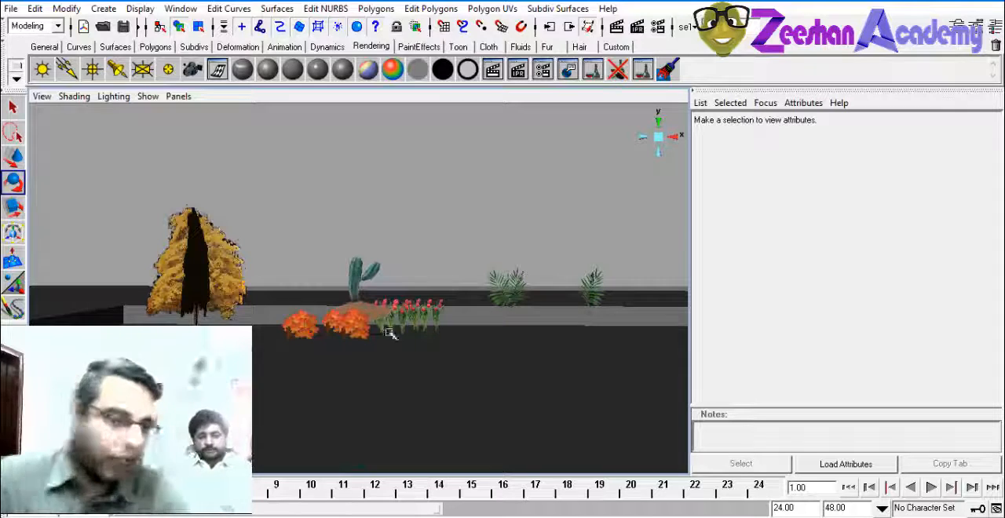
{"action": "left_click_drag", "start_coordinate": [411, 333], "coordinate": [417, 350], "text": "alt"}
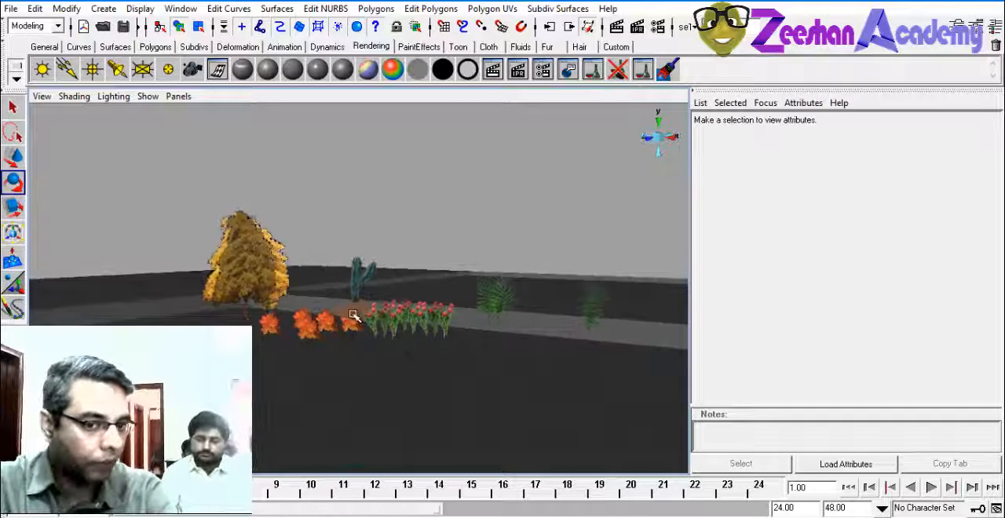
{"action": "left_click_drag", "start_coordinate": [429, 405], "coordinate": [460, 425], "text": "alt"}
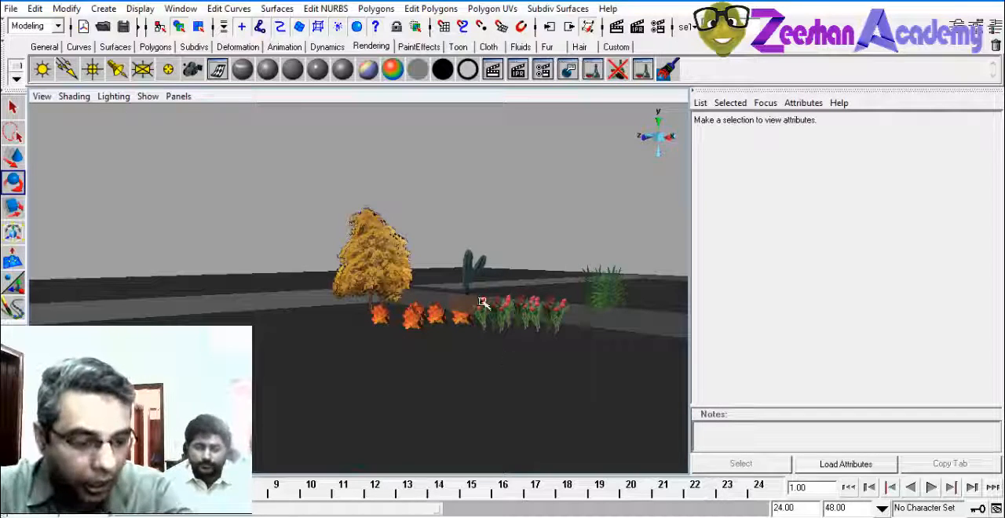
{"action": "left_click_drag", "start_coordinate": [483, 303], "coordinate": [621, 399], "text": "alt"}
{"action": "scroll", "coordinate": [315, 332], "scroll_direction": "up", "scroll_amount": 5}
{"action": "left_click_drag", "start_coordinate": [316, 332], "coordinate": [312, 363], "text": "alt"}
{"action": "scroll", "coordinate": [469, 306], "scroll_direction": "down", "scroll_amount": 5}
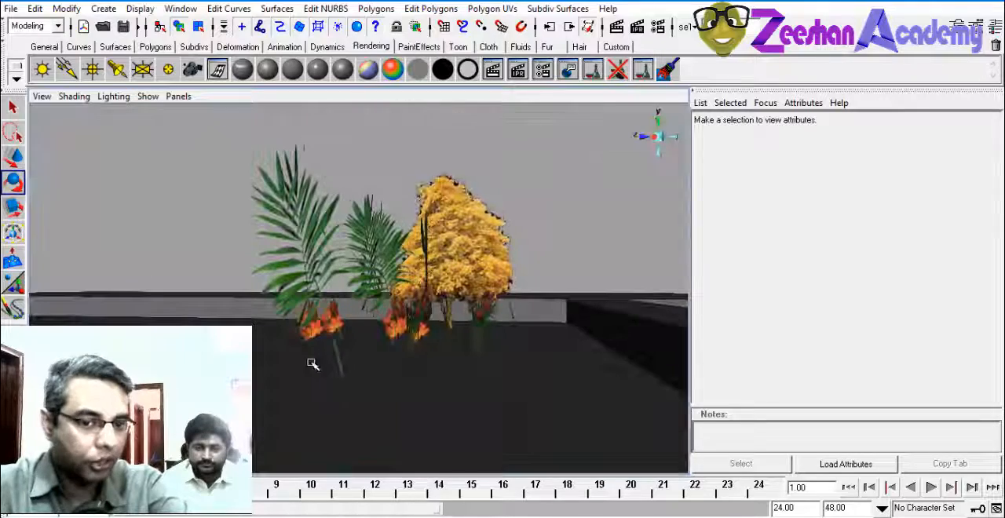
{"action": "left_click_drag", "start_coordinate": [370, 301], "coordinate": [426, 287], "text": "alt"}
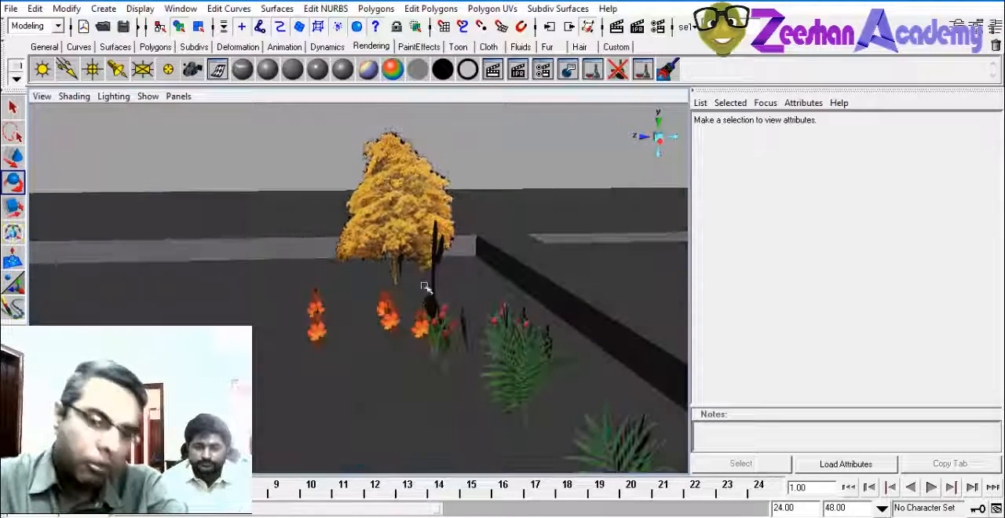
{"action": "left_click", "coordinate": [438, 218]}
{"action": "left_click_drag", "start_coordinate": [424, 338], "coordinate": [324, 276], "text": "alt"}
{"action": "left_click_drag", "start_coordinate": [338, 314], "coordinate": [292, 190], "text": "alt"}
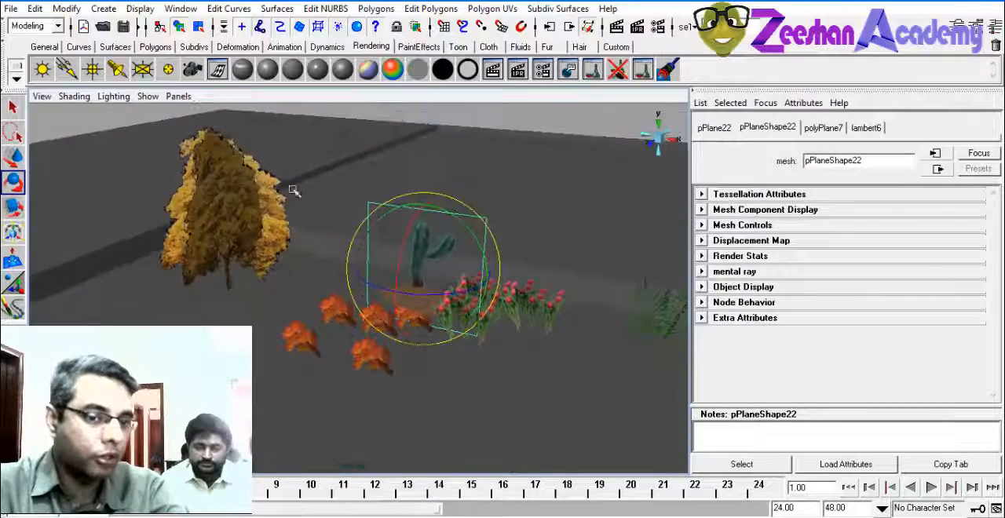
{"action": "middle_click_drag", "start_coordinate": [230, 262], "coordinate": [274, 223], "text": "alt"}
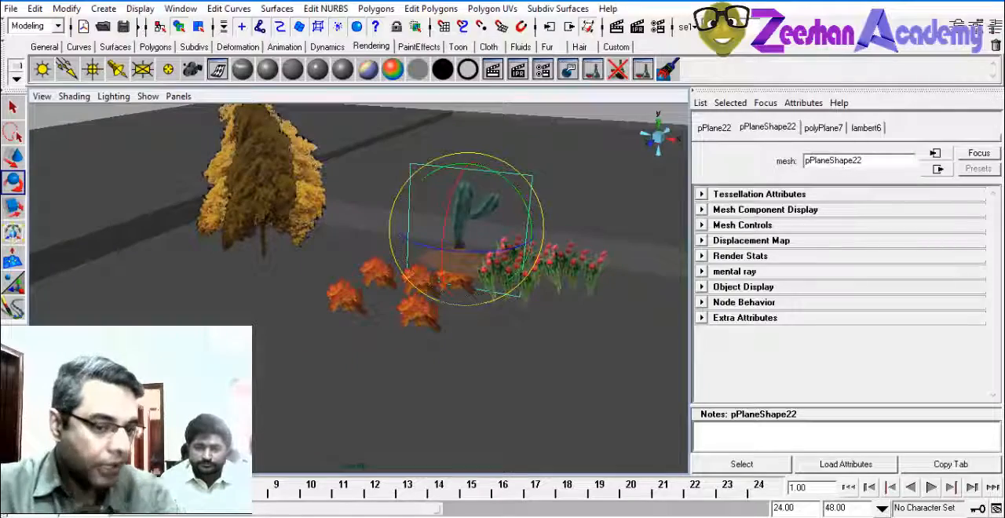
Switch to File Explorer, open the Plants folder inside Texture and preview the Lily_Alpha image
{"action": "mouse_move", "coordinate": [176, 514]}
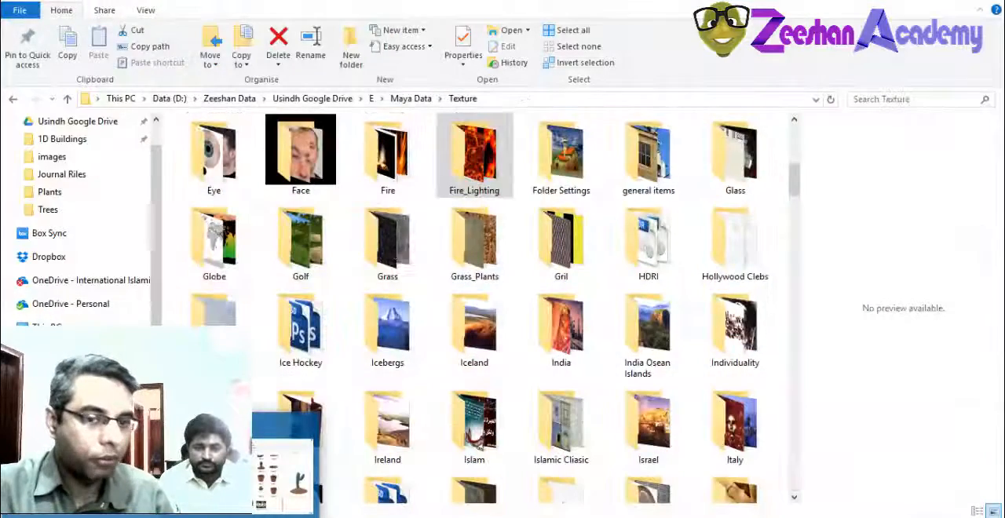
{"action": "left_click", "coordinate": [169, 471]}
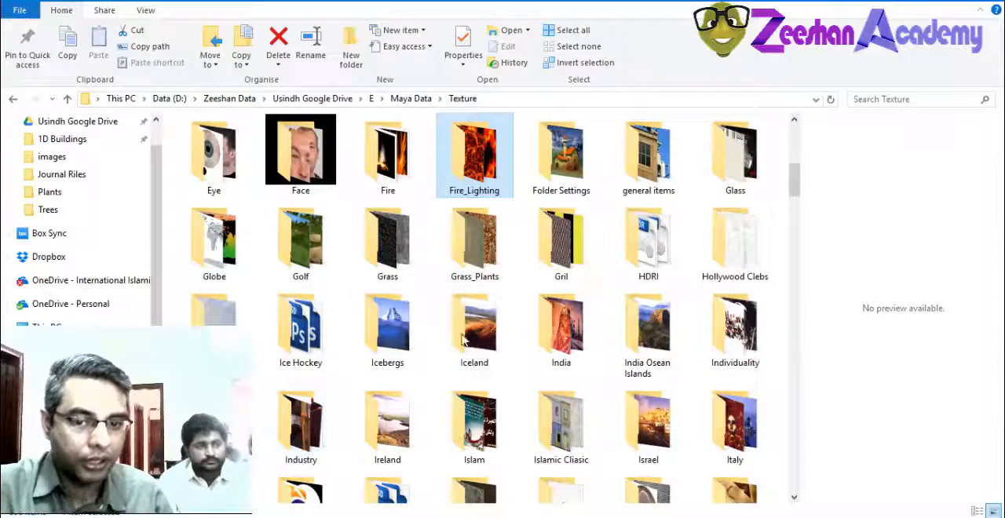
{"action": "left_click", "coordinate": [302, 424]}
{"action": "key", "text": "p"}
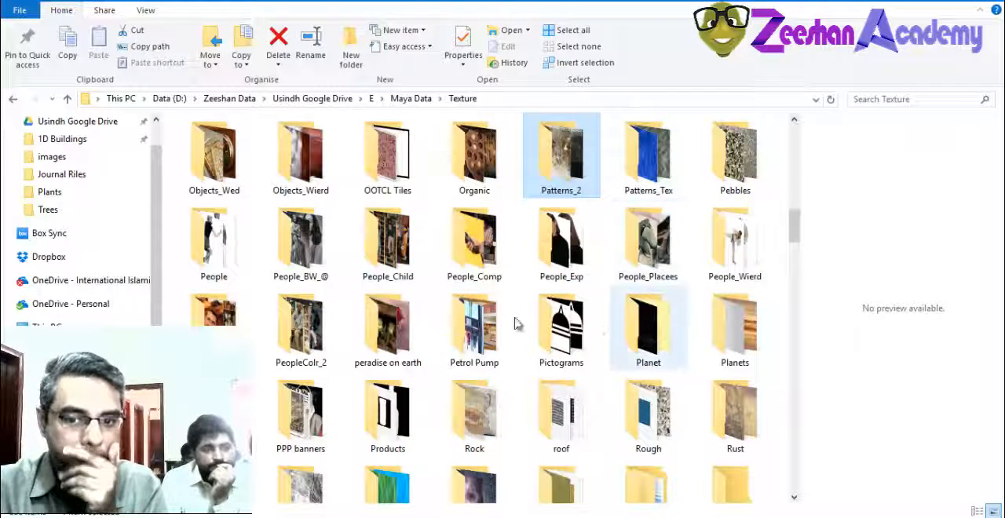
{"action": "double_click", "coordinate": [624, 339]}
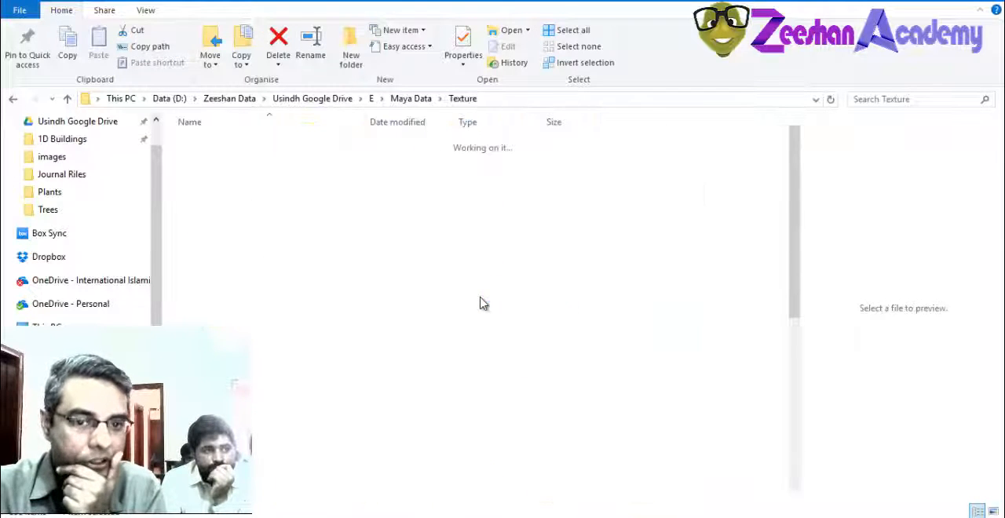
{"action": "left_click", "coordinate": [462, 99]}
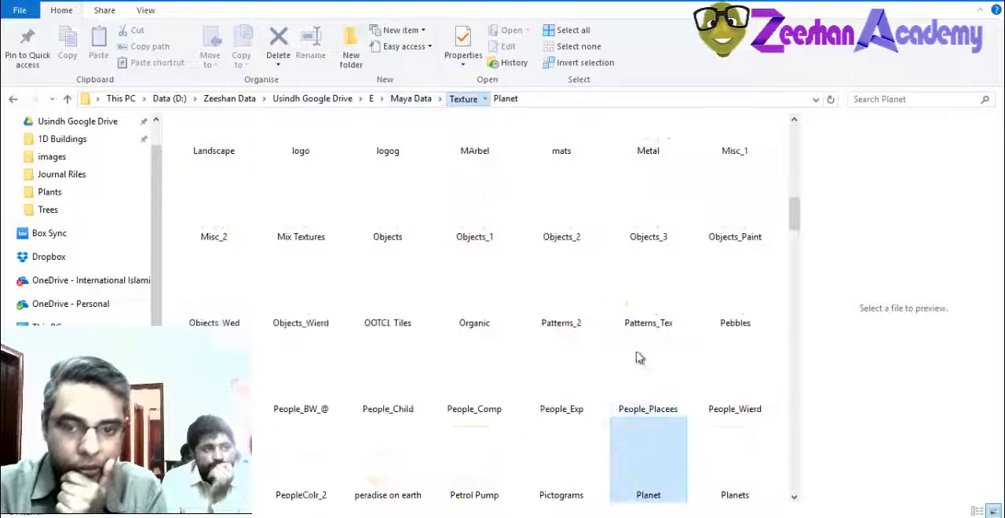
{"action": "scroll", "coordinate": [634, 393], "scroll_direction": "down", "scroll_amount": 3}
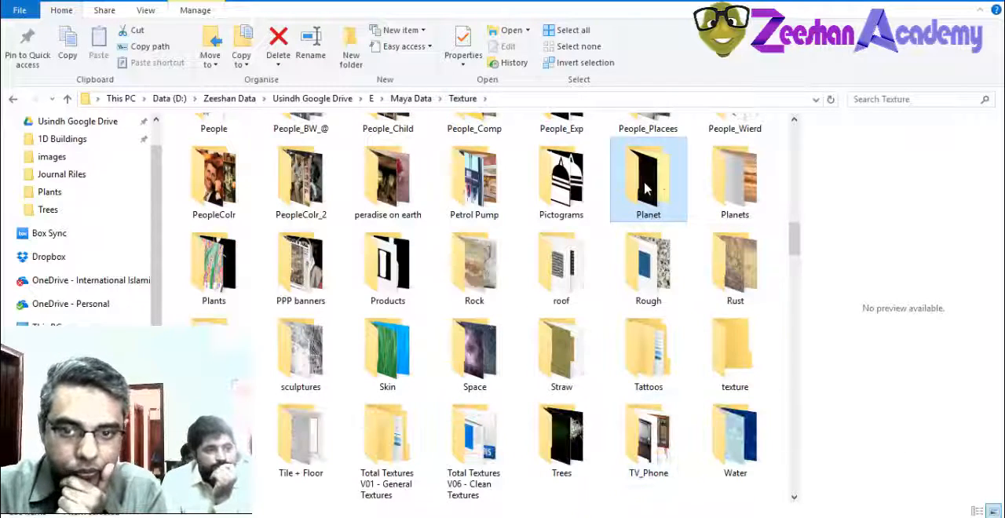
{"action": "double_click", "coordinate": [214, 266]}
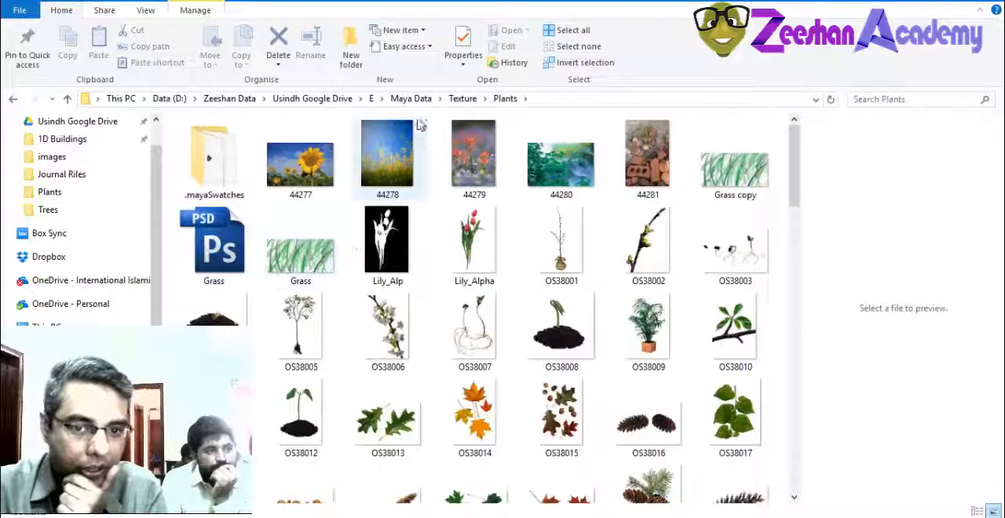
{"action": "left_click", "coordinate": [443, 250]}
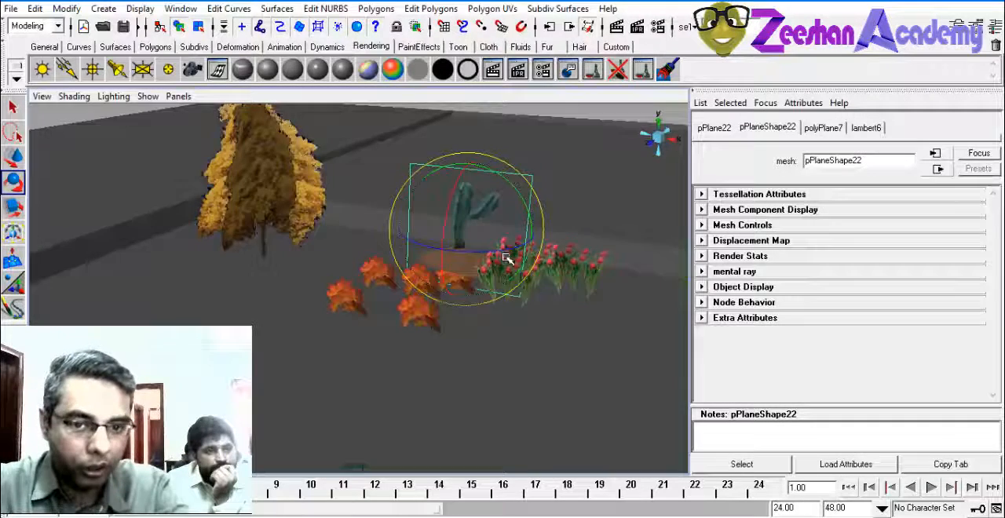
Switch back to Maya and start the EP Curve Tool in the front view, in the empty space near the palm plants
{"action": "left_click_drag", "start_coordinate": [505, 262], "coordinate": [251, 294], "text": "alt"}
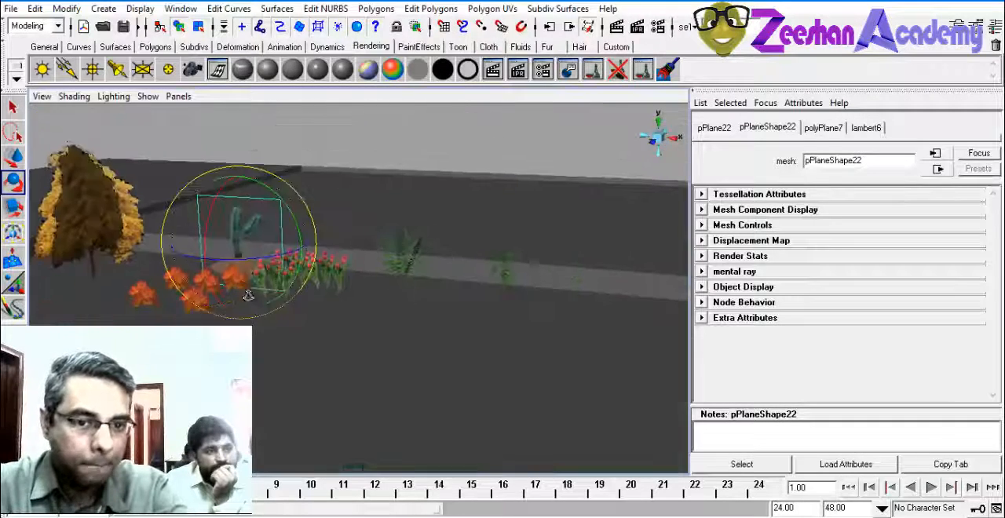
{"action": "middle_click_drag", "start_coordinate": [393, 322], "coordinate": [348, 345], "text": "alt"}
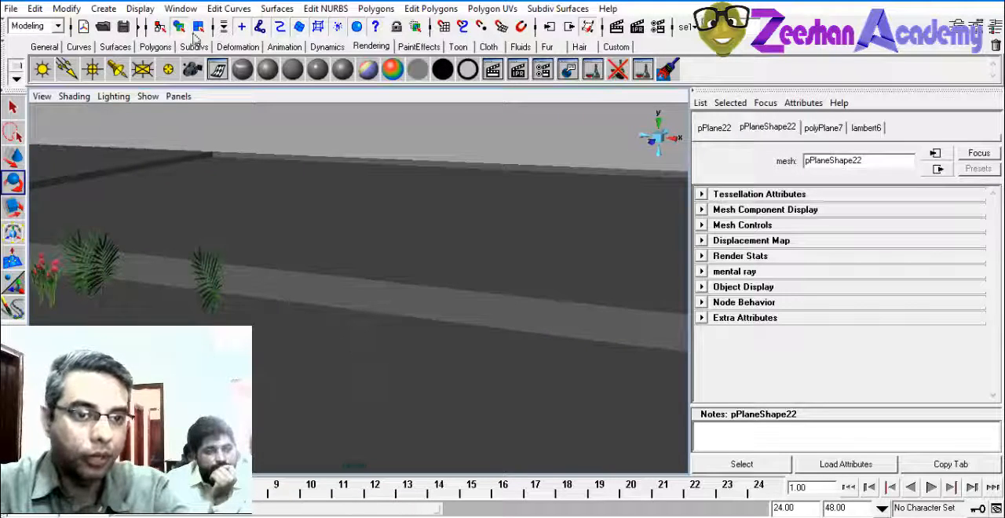
{"action": "left_click", "coordinate": [103, 9]}
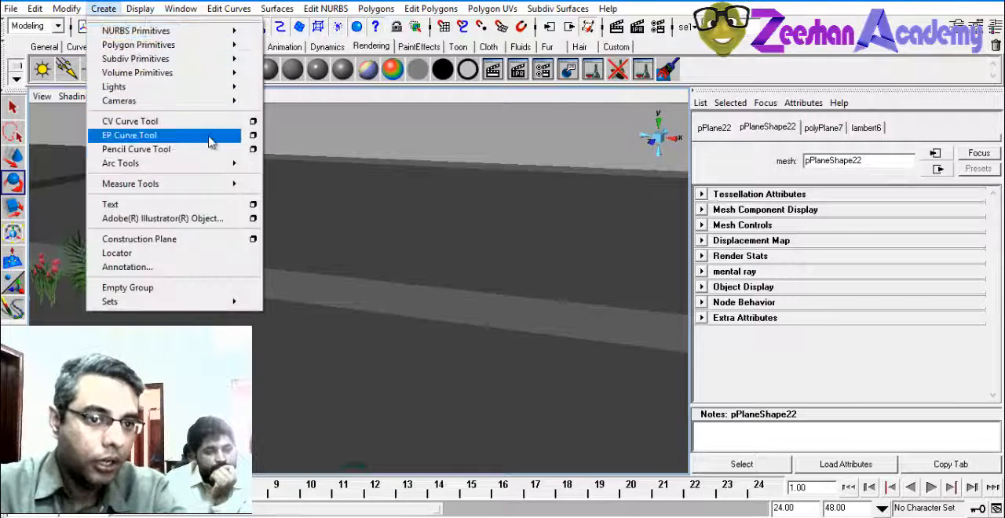
{"action": "left_click", "coordinate": [210, 136]}
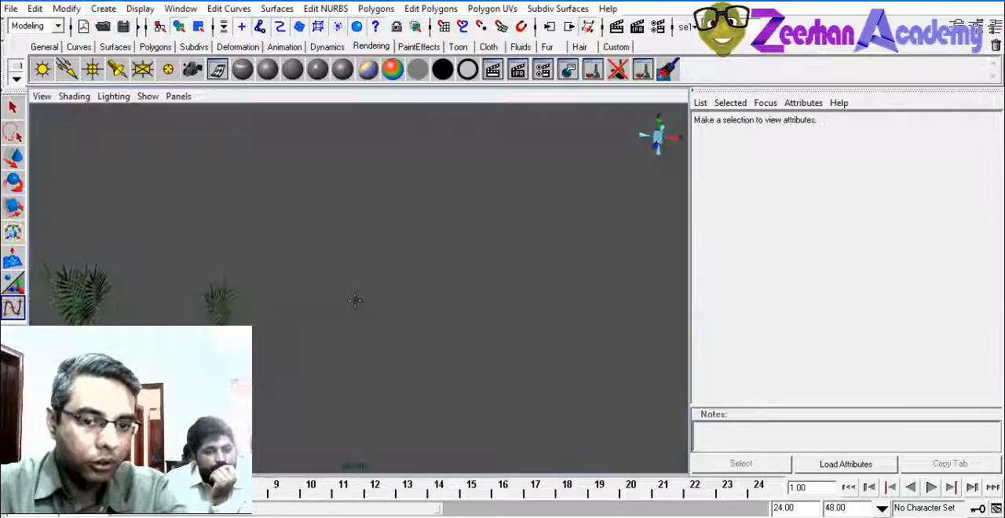
{"action": "key", "text": "space"}
{"action": "left_click_drag", "start_coordinate": [356, 300], "coordinate": [356, 327]}
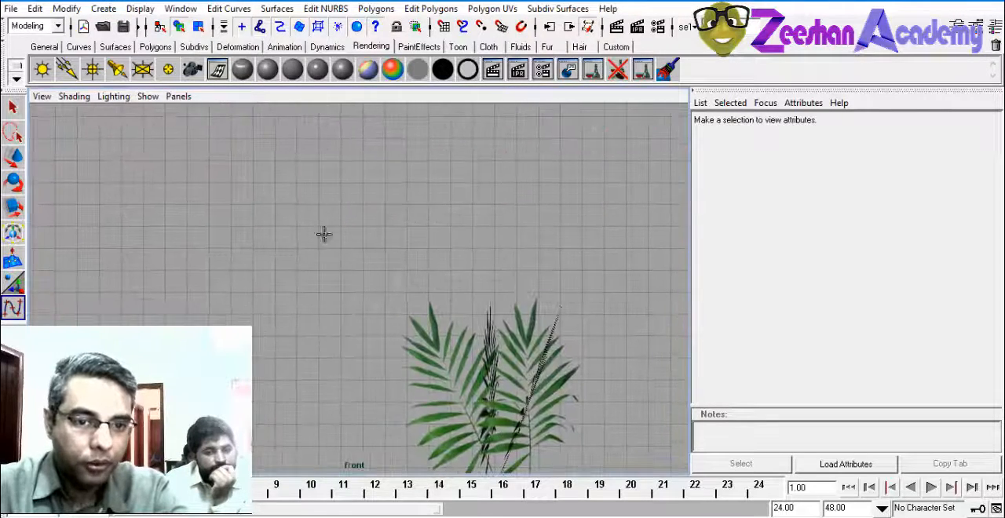